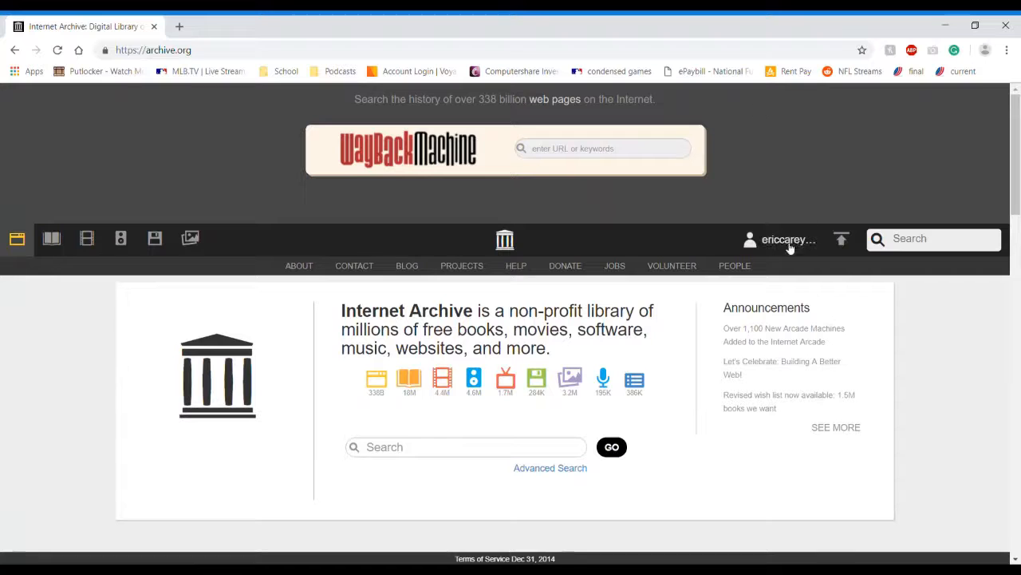
Step: Start a new file upload on the Internet Archive and choose Trailer Episode Final.mp3
click(841, 238)
scroll(845, 247, down, 1)
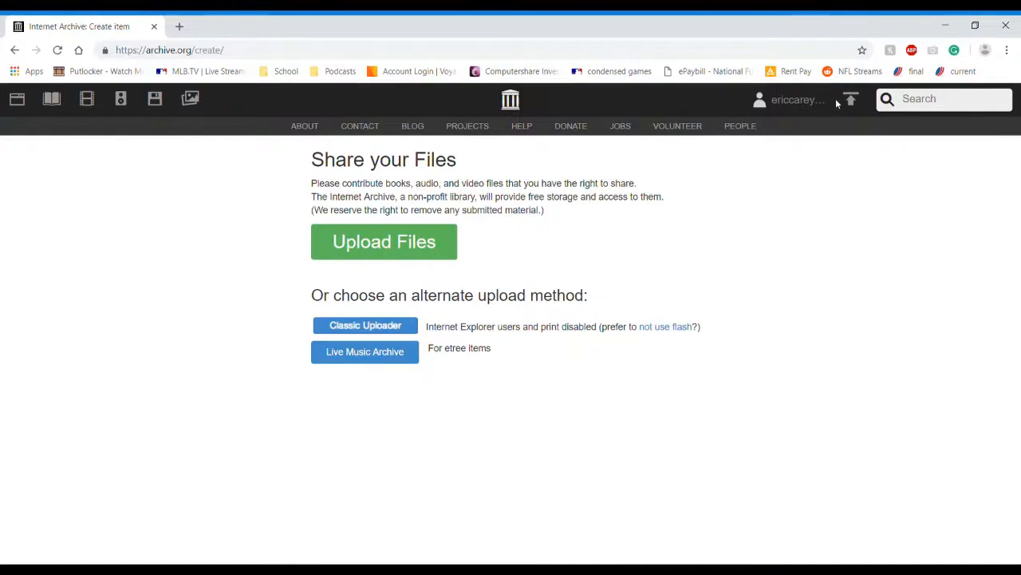
click(375, 253)
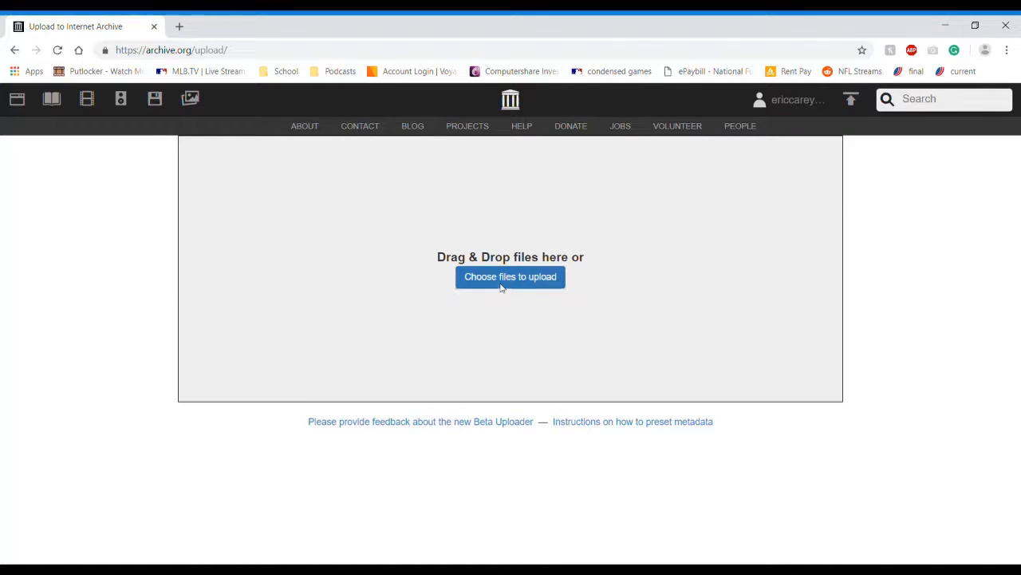
click(501, 286)
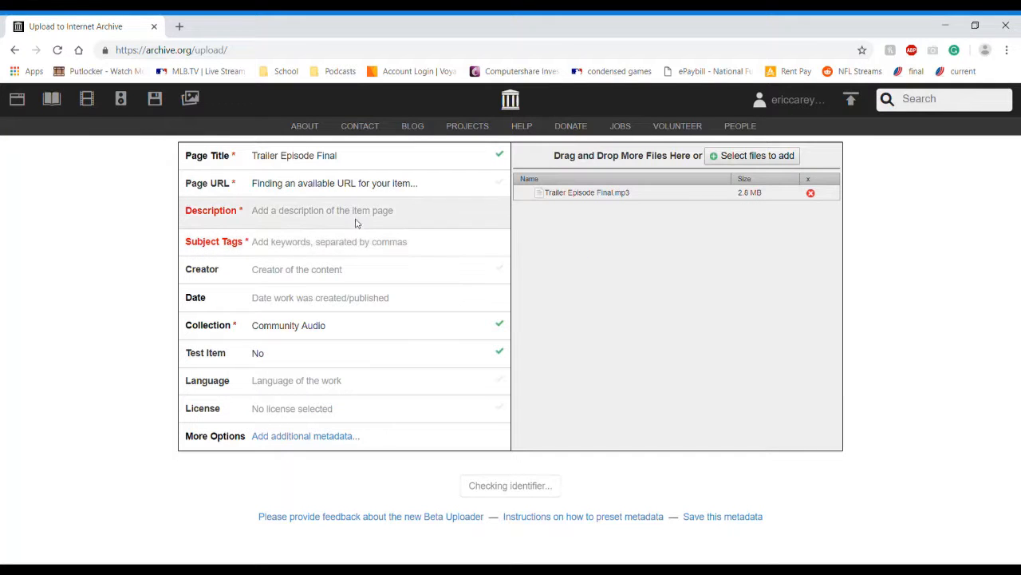
Step: Fill in the description "jdjbd" and subject tag "jfhbfb", and upload the file to create the item
click(356, 223)
text(jdjbd)
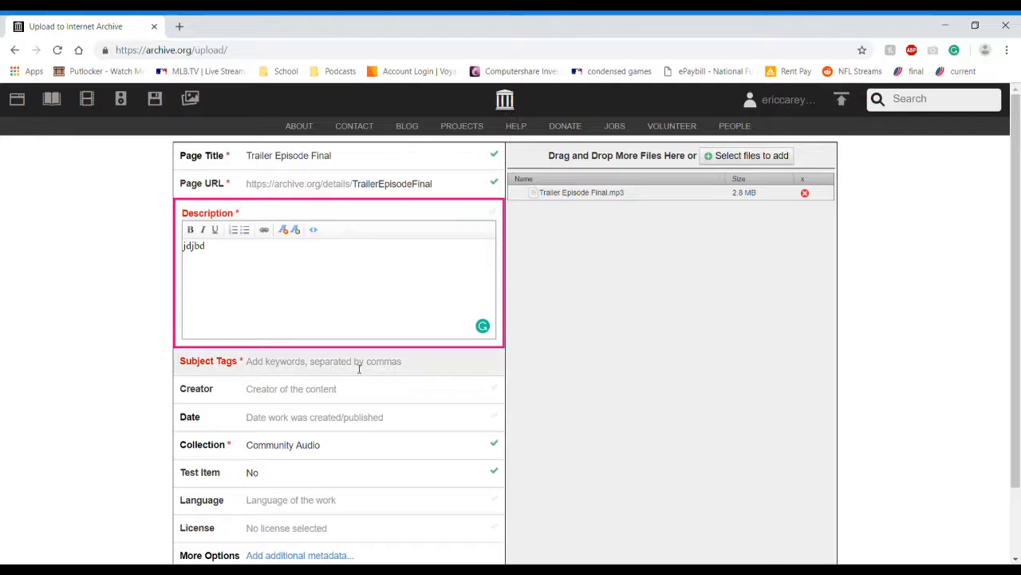
click(359, 368)
text(jfhbfb)
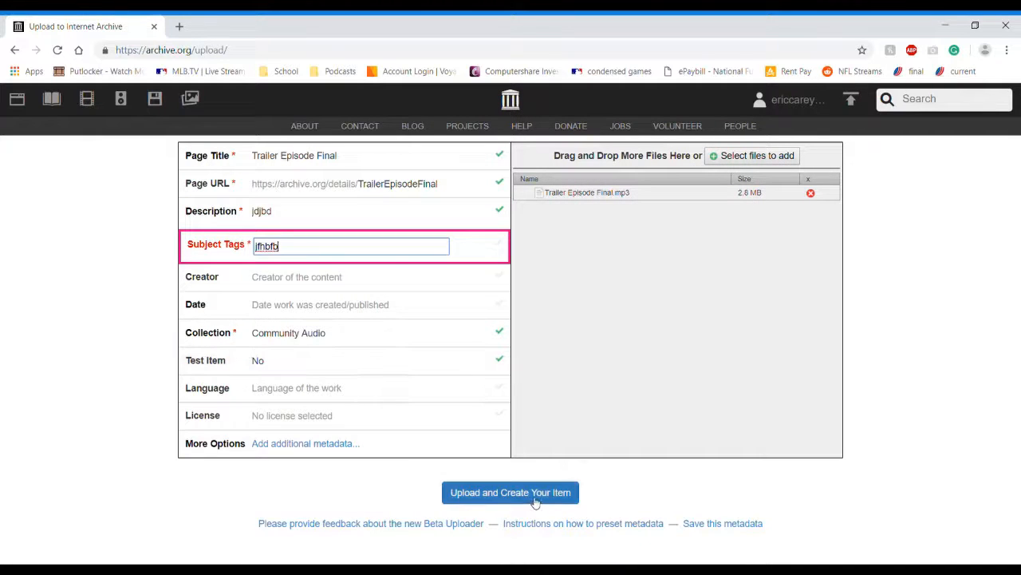
click(534, 502)
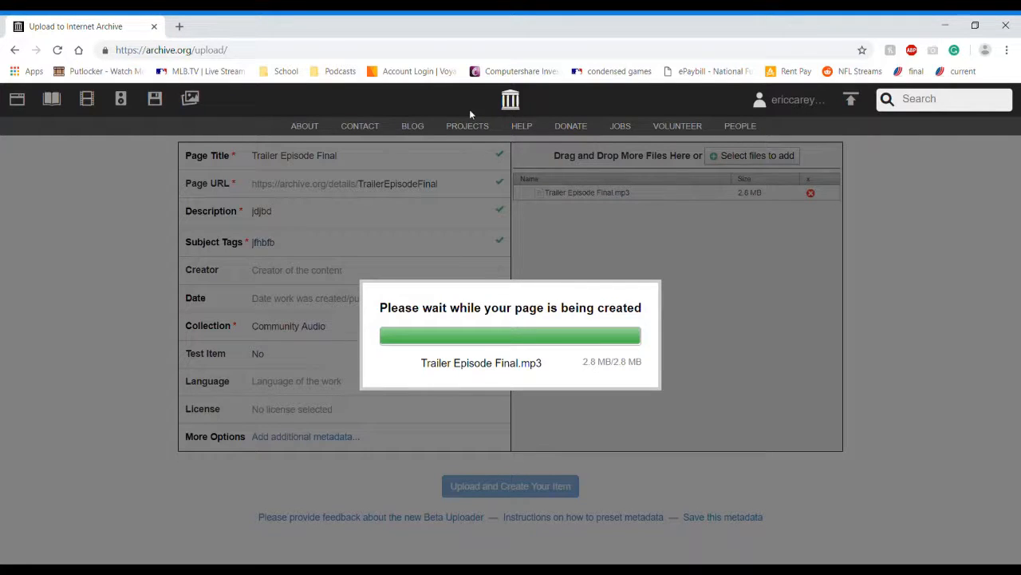
Step: Open wordpress.com in a new browser tab while the upload runs
click(180, 29)
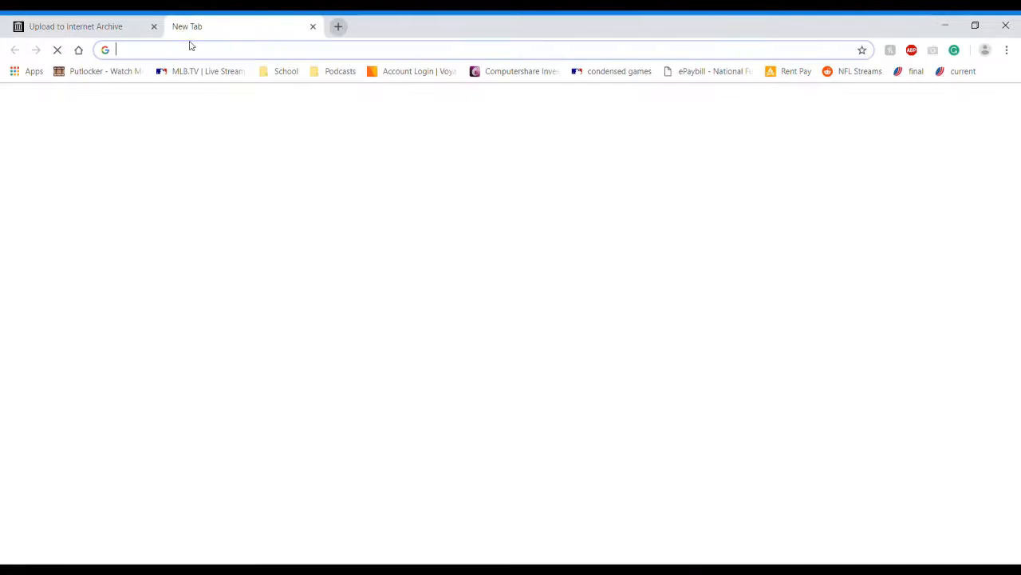
text(w)
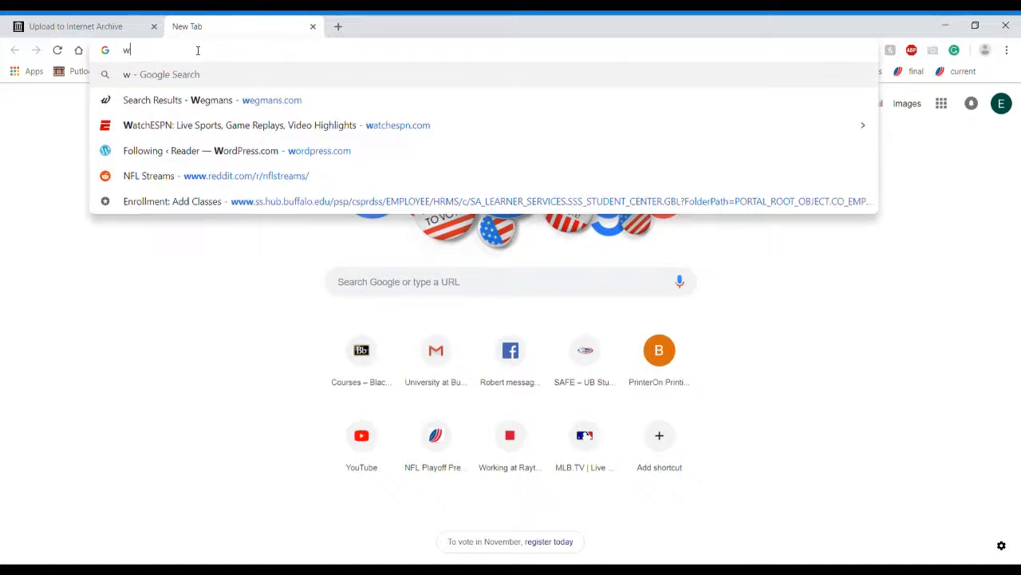
text(ordpress.com)
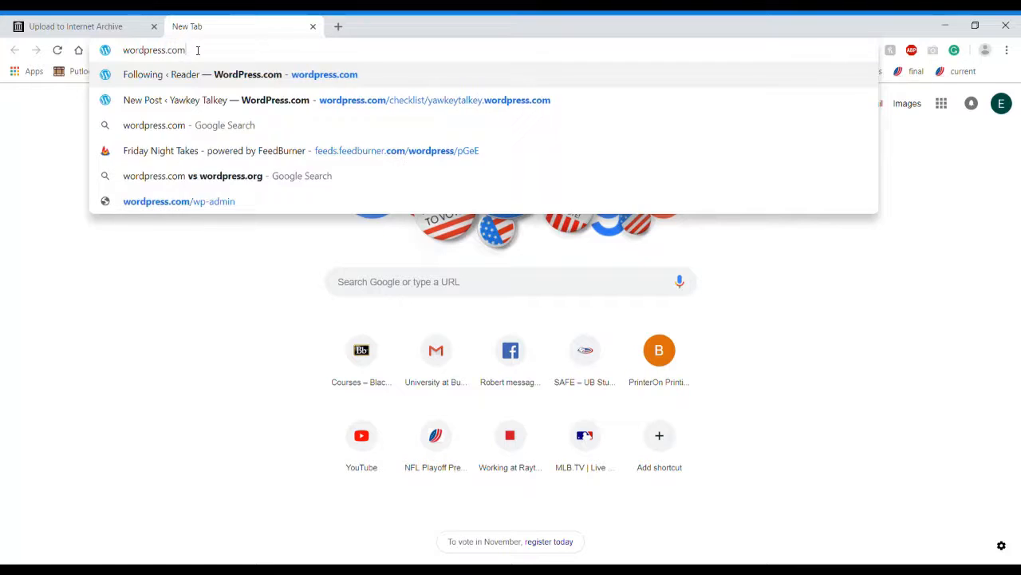
key(Return)
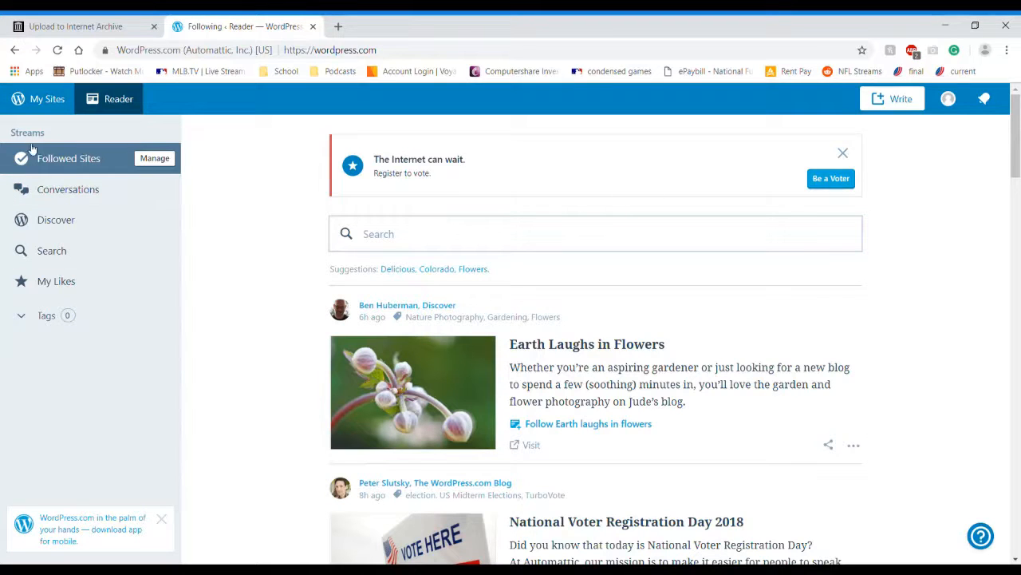
Step: Switch to the Yawkey Talkey site among the account's own sites
click(63, 112)
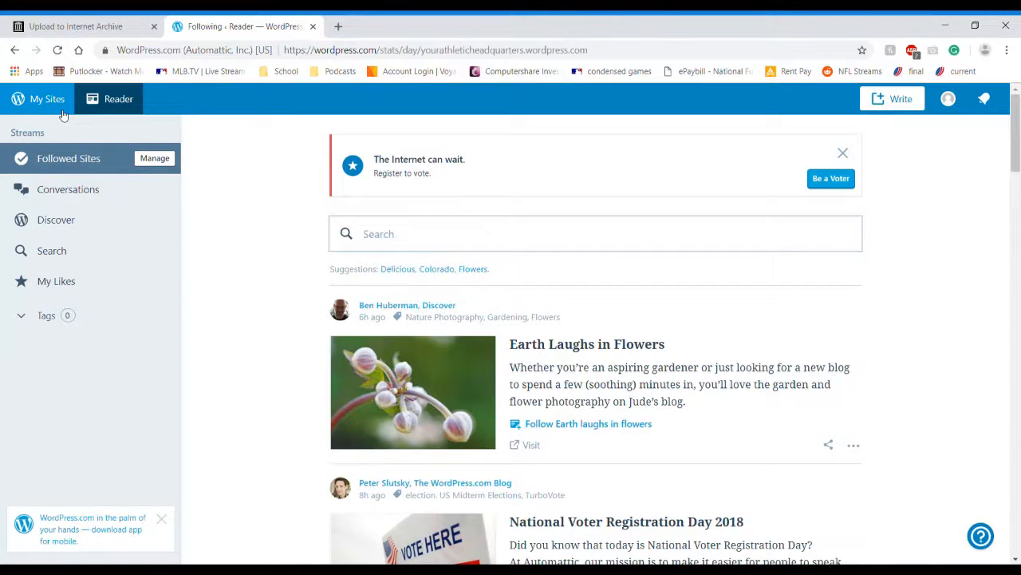
click(56, 129)
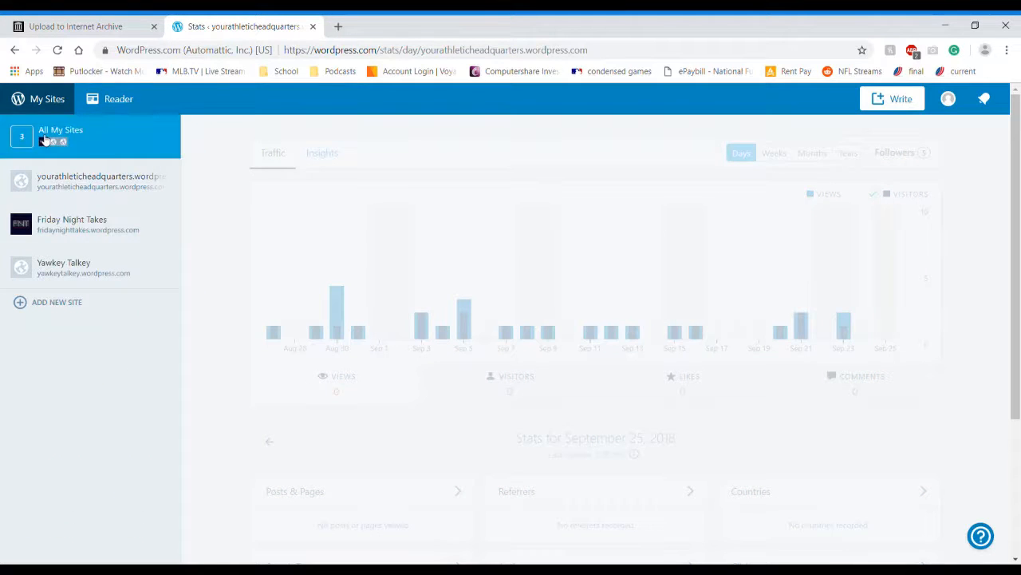
click(54, 141)
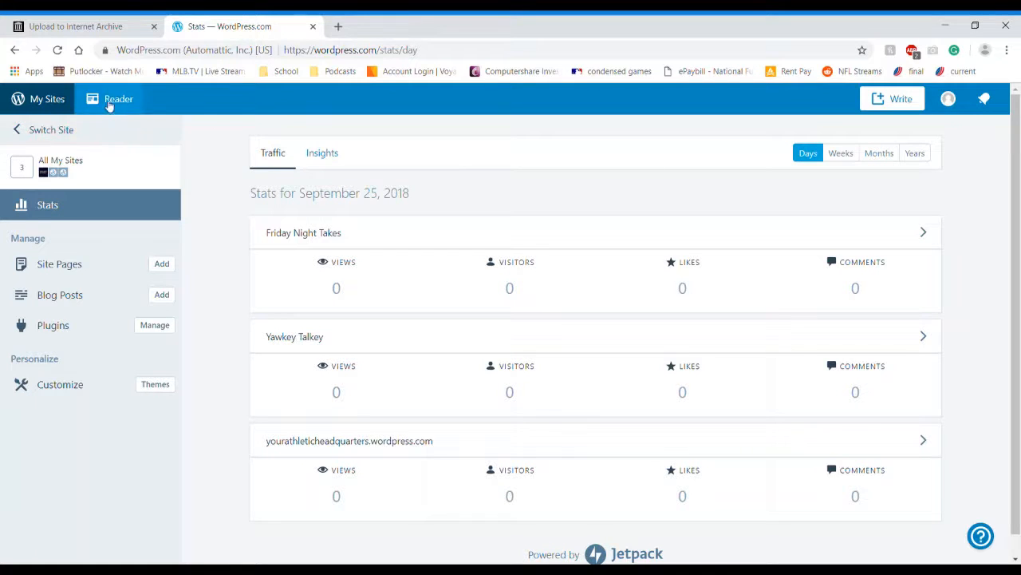
click(41, 132)
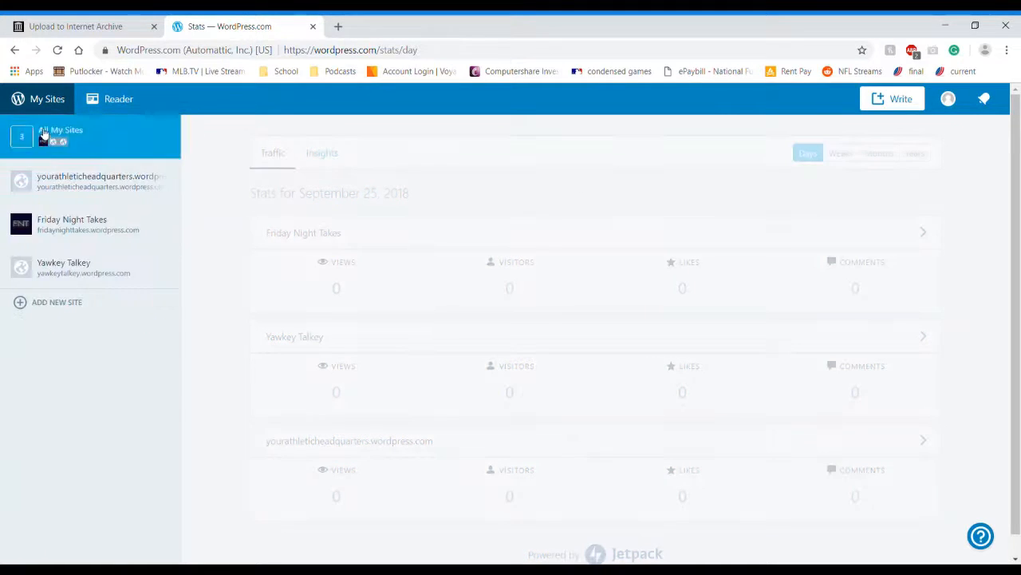
click(84, 264)
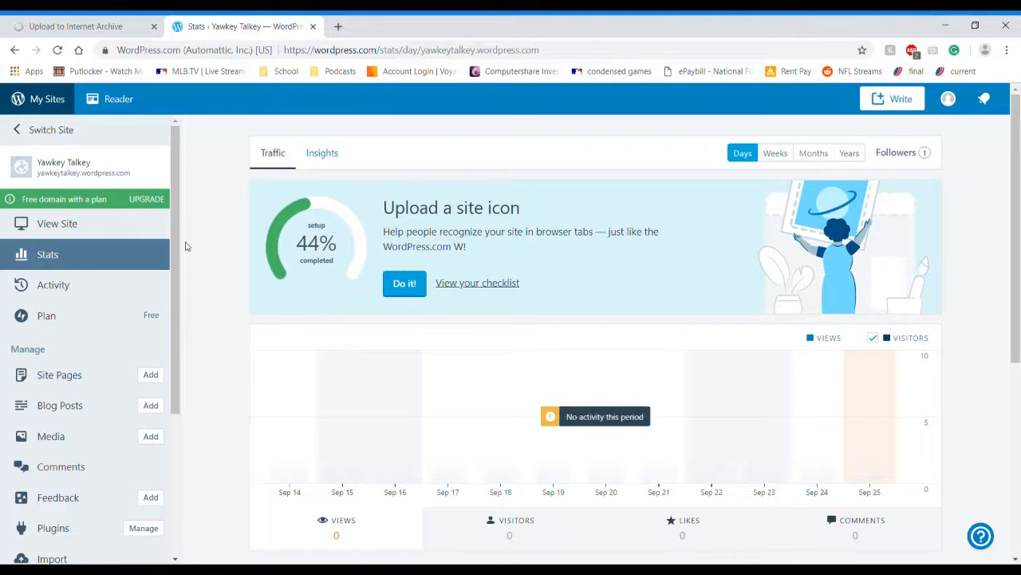
Step: Add a new blog post to the site and title it "Episode 0 - Trailer"
scroll(80, 406, down, 1)
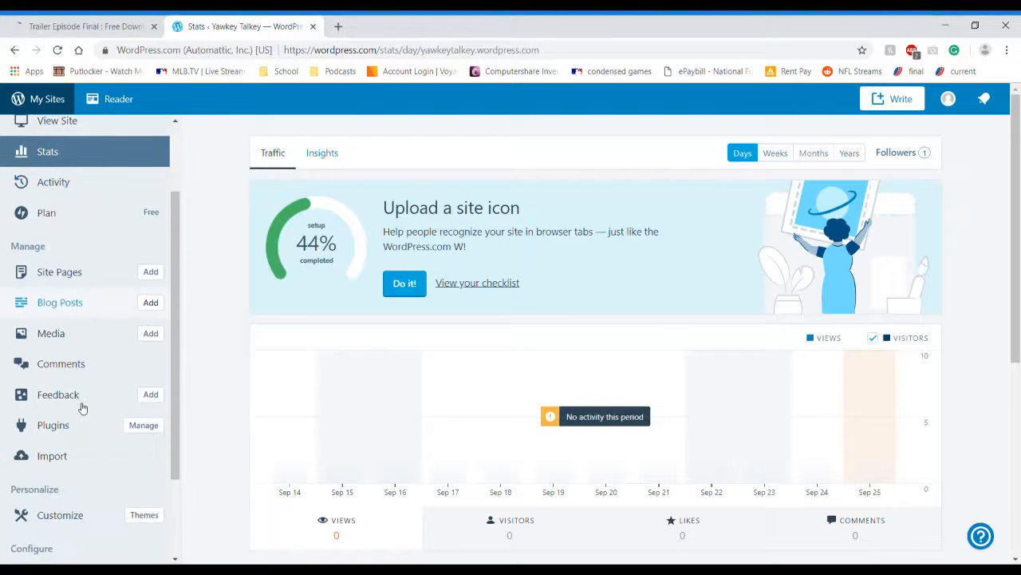
click(150, 304)
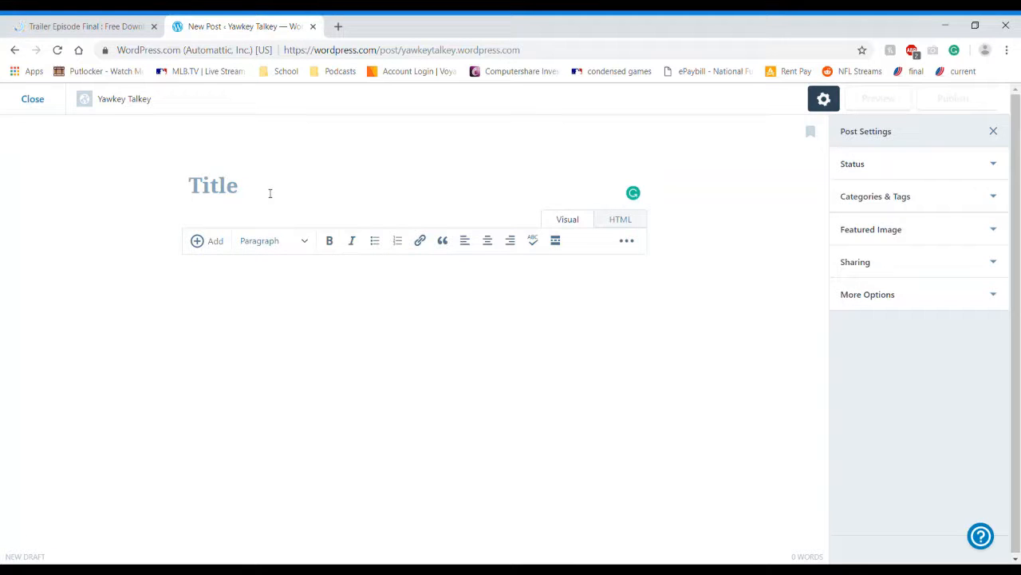
text(Epis)
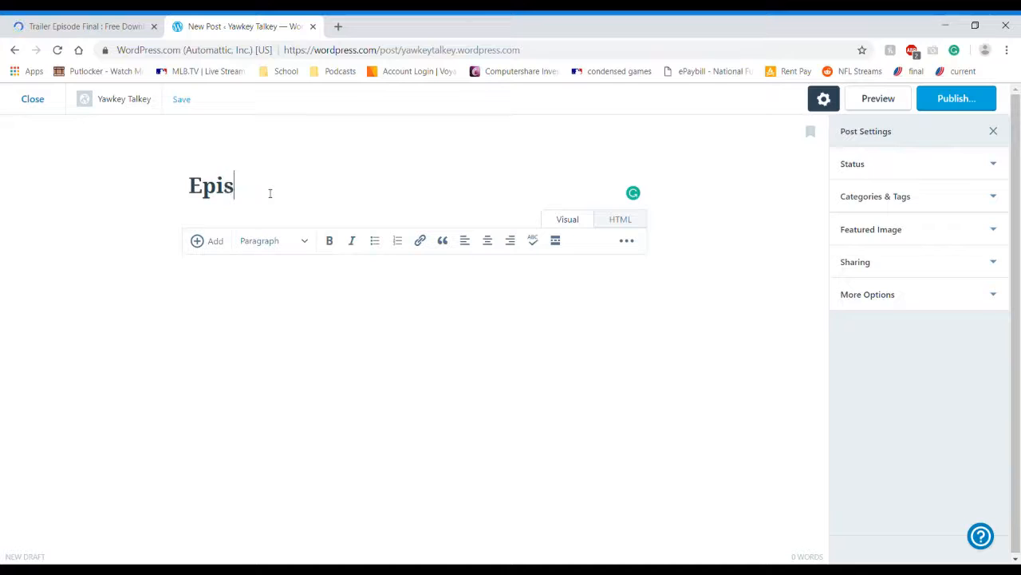
text(ode )
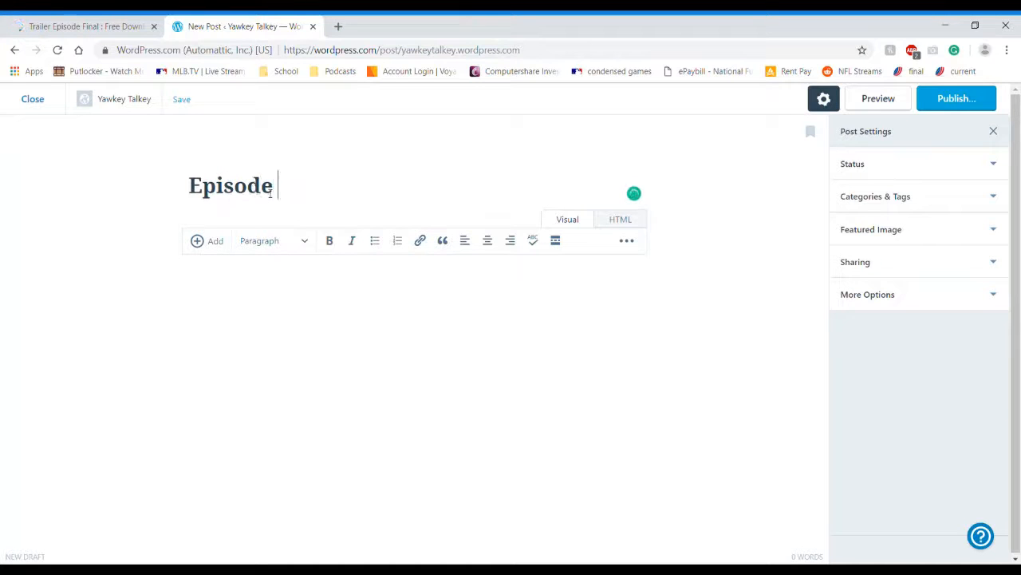
text(0 - Tr)
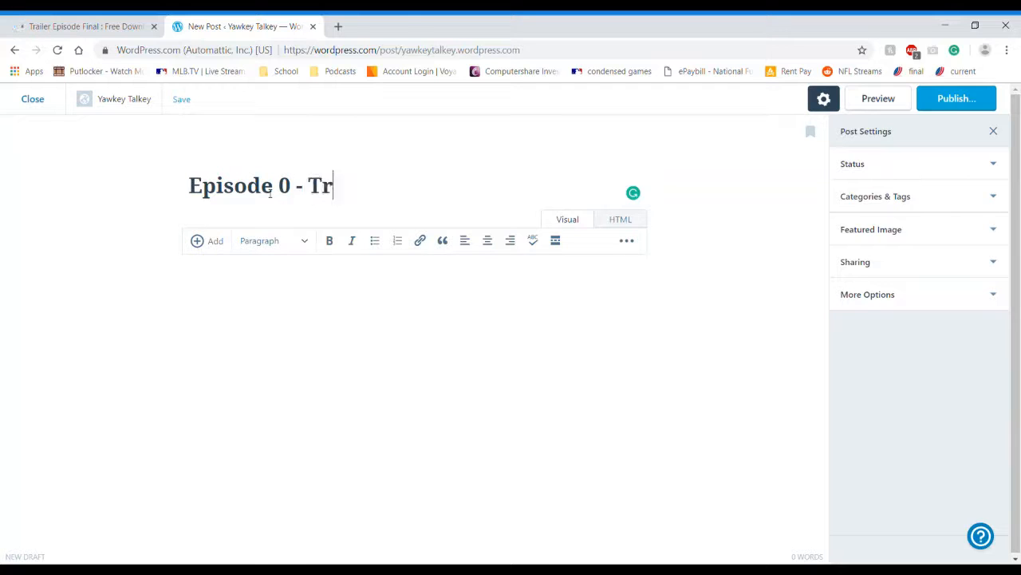
text(ailer)
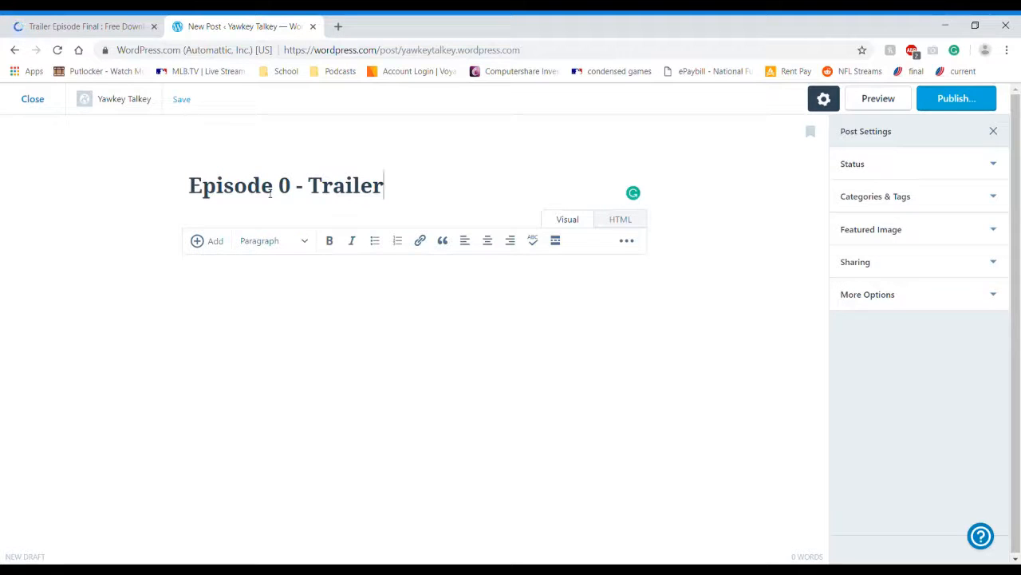
text(!)
key(BackSpace)
Step: Write the post body text "Trailer Episode. Discussion of what's to come!"
key(Tab)
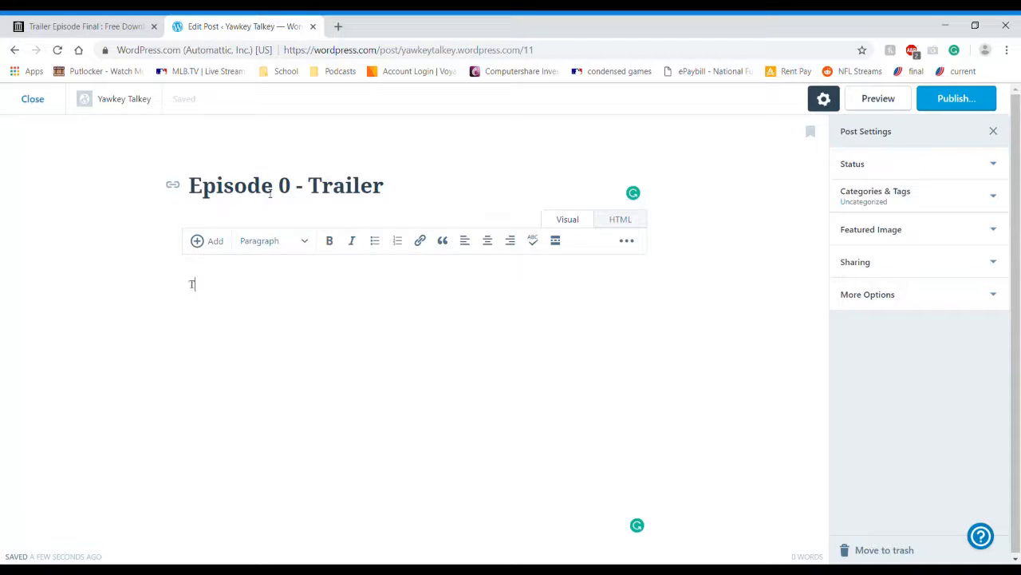
text(railer Episode)
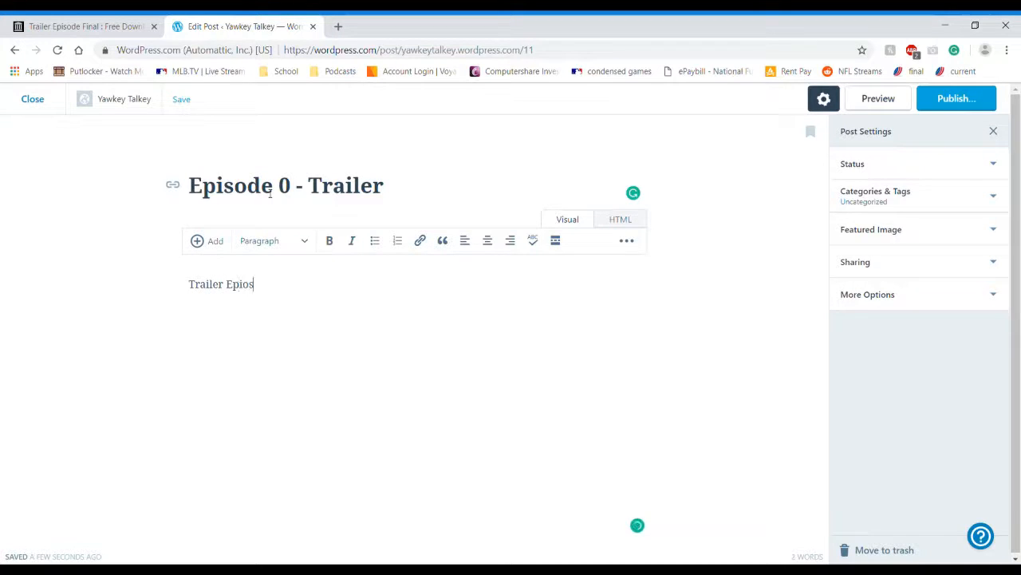
key(BackSpace)
key(BackSpace)
key(BackSpace)
key(BackSpace)
text(sode. Discussiom)
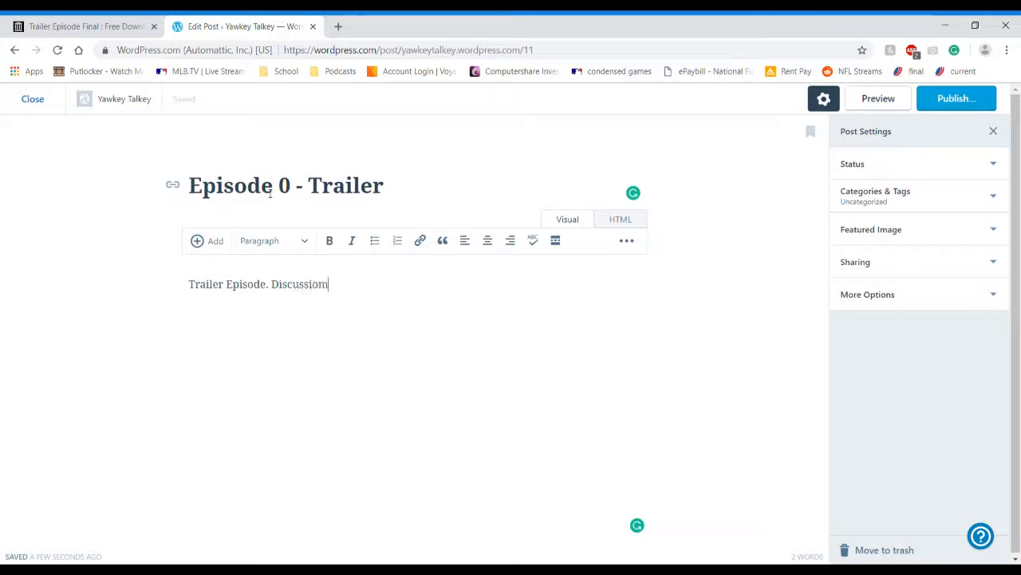
key(BackSpace)
text(n of what's to come!)
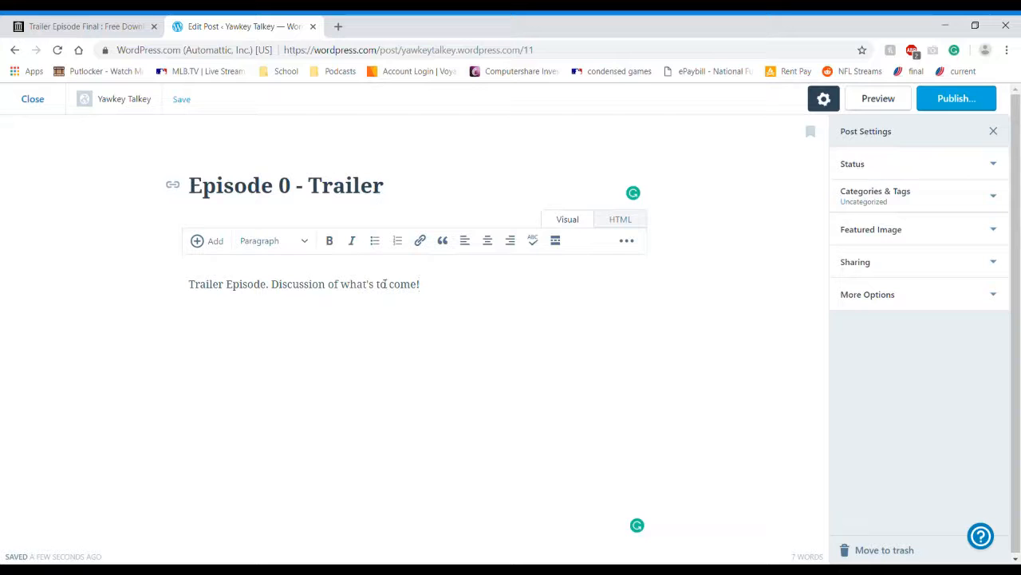
Step: Open the VBR MP3 file from the uploaded Trailer Episode Final item on the Internet Archive and copy its direct URL
click(68, 34)
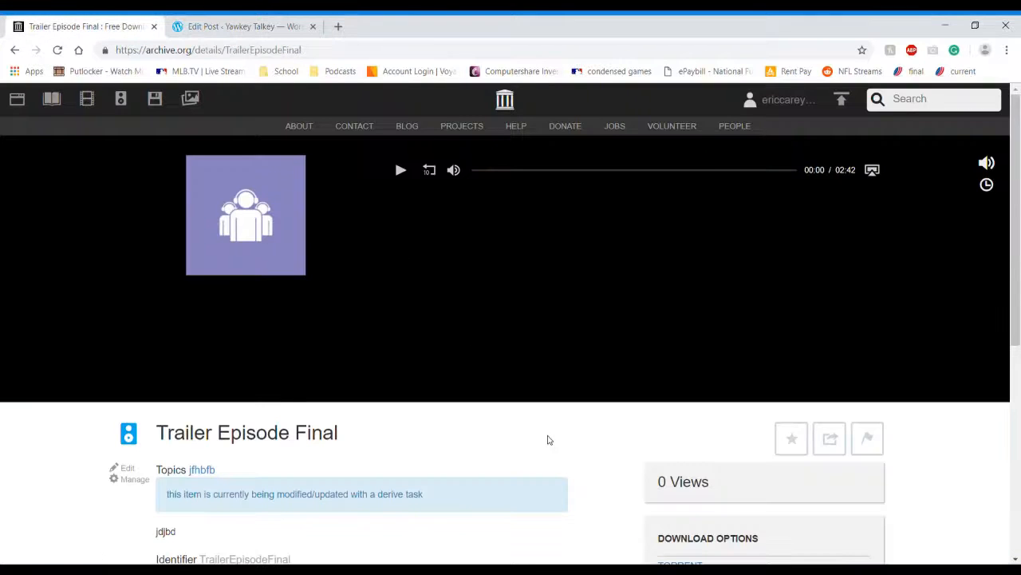
scroll(548, 439, down, 5)
scroll(548, 440, up, 5)
scroll(548, 440, down, 1)
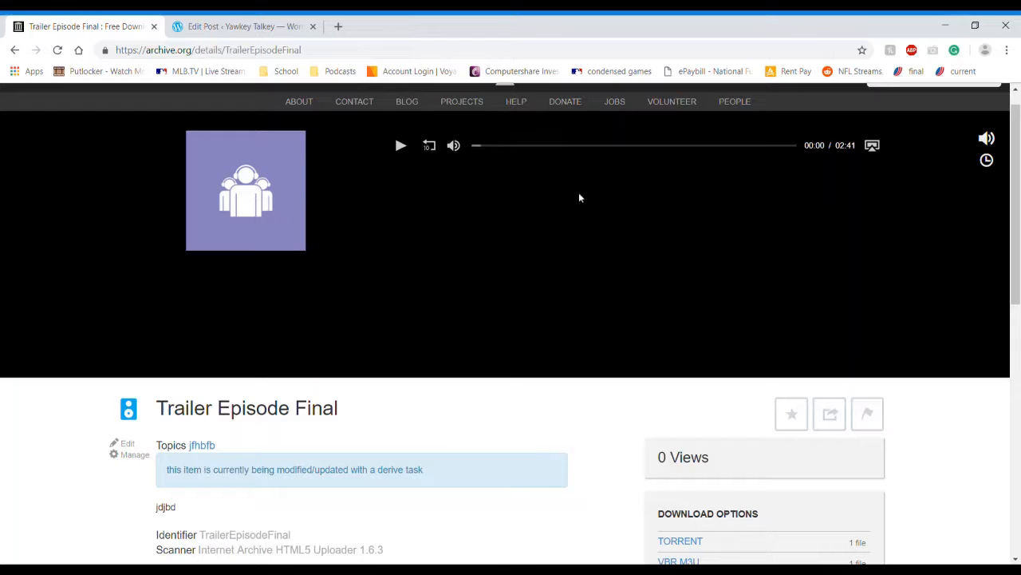
scroll(578, 239, down, 4)
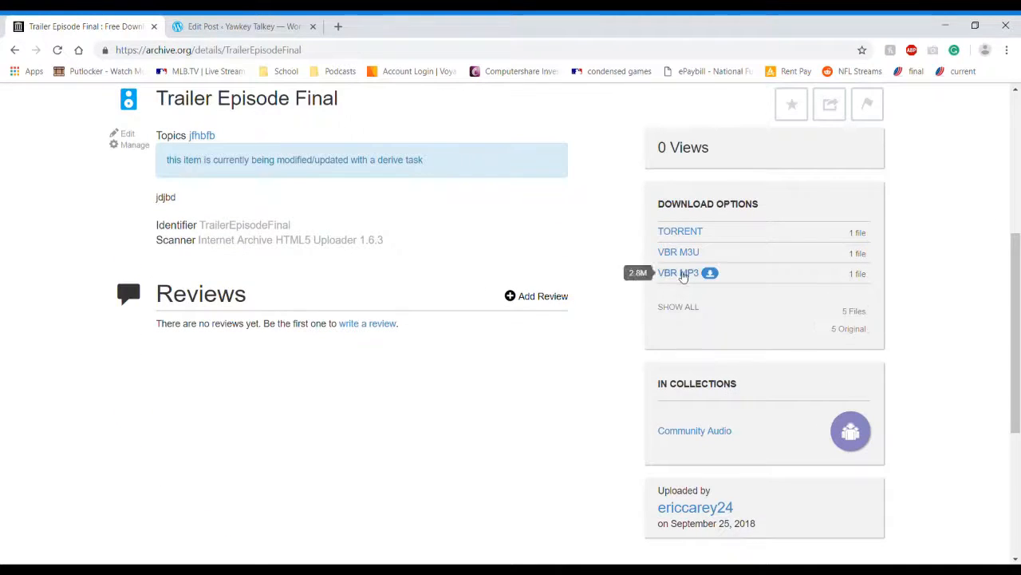
click(680, 276)
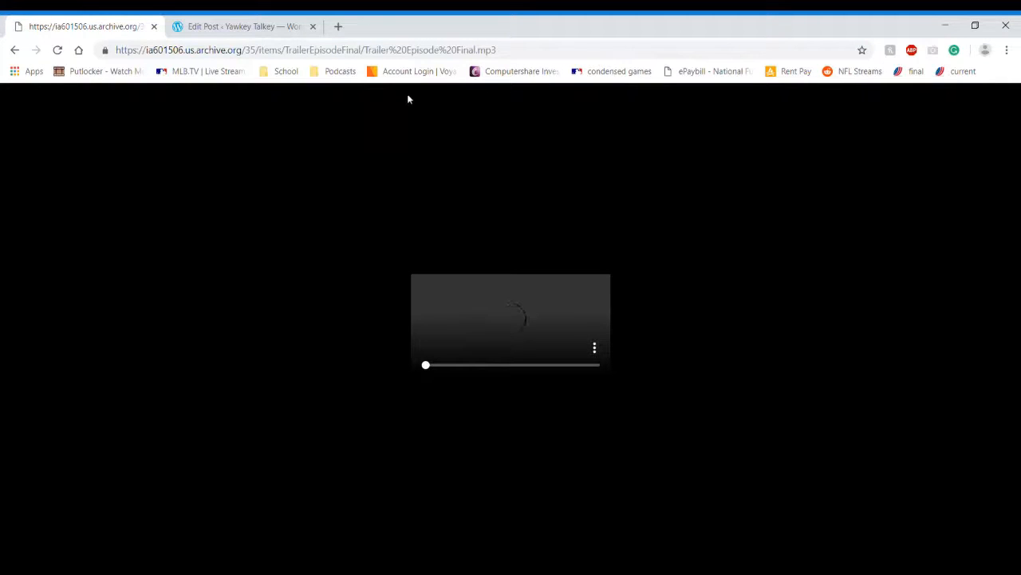
click(432, 360)
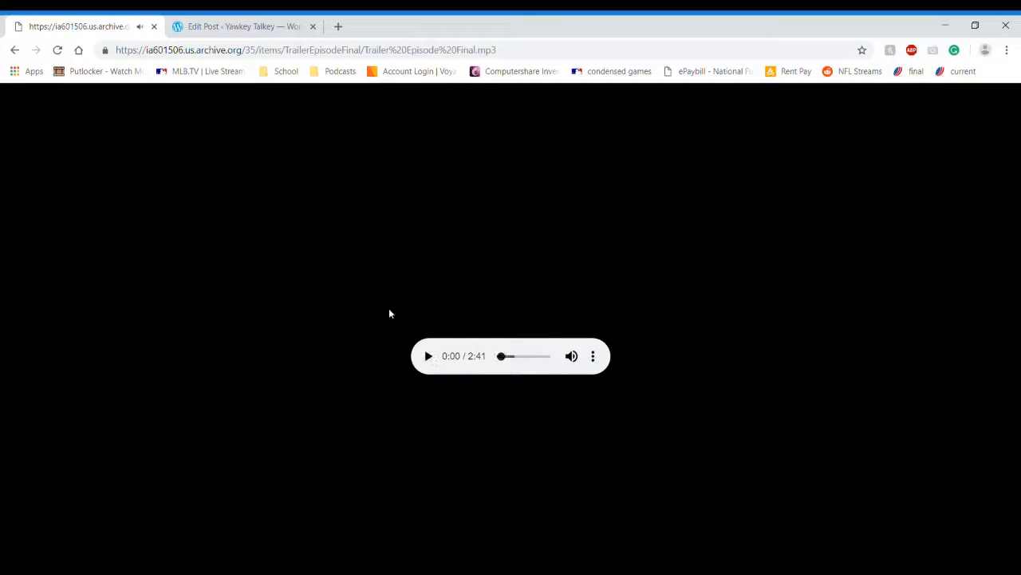
click(346, 54)
key(ctrl+c)
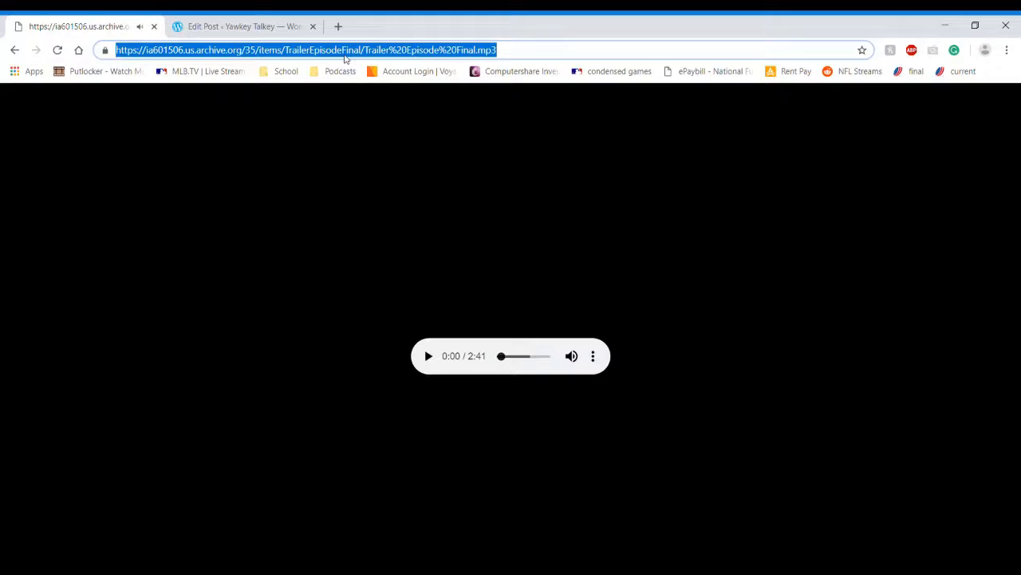
Step: Return to the WordPress post and paste the copied MP3 URL below the description text as an audio embed
click(291, 24)
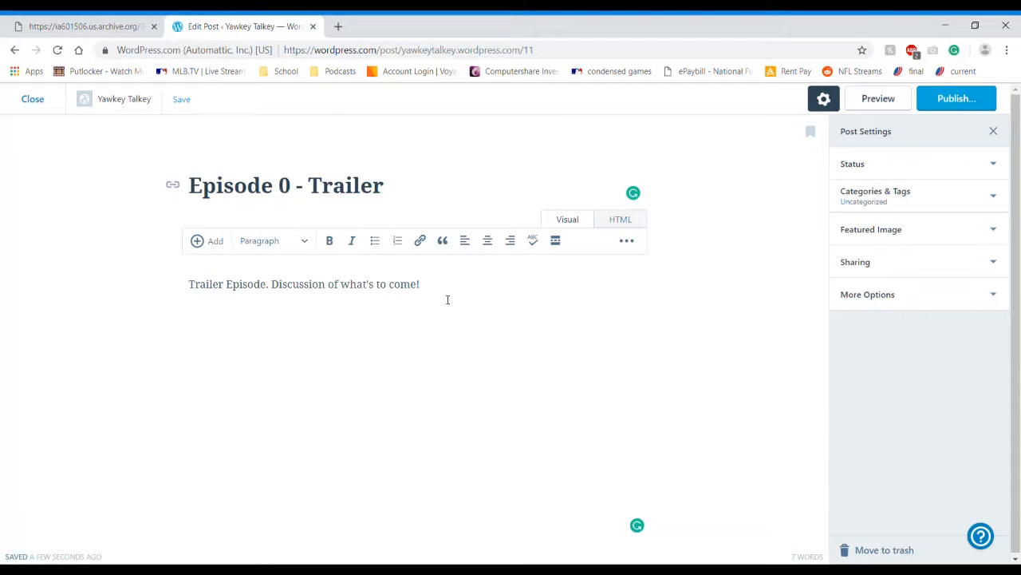
key(ctrl+v)
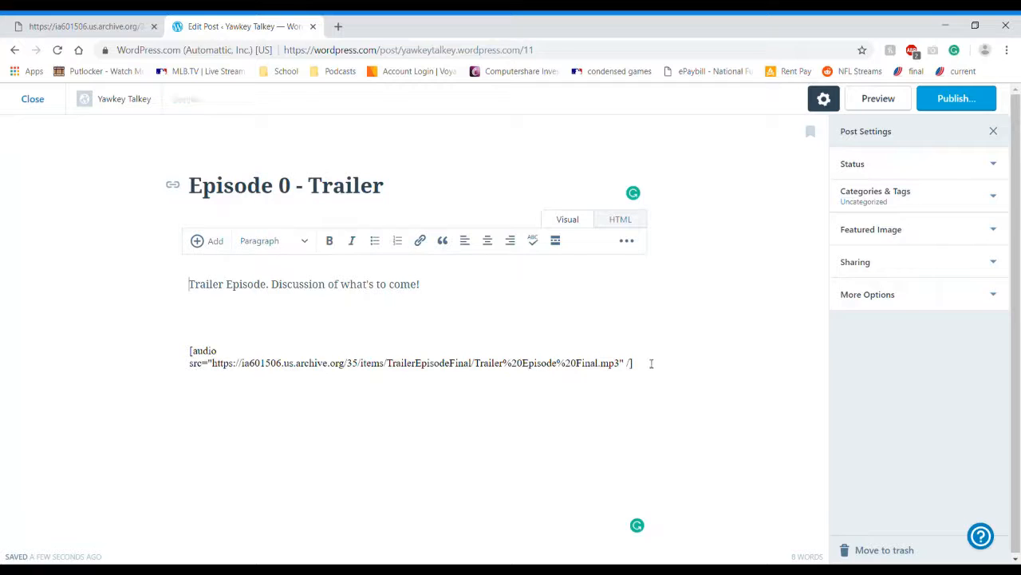
click(638, 365)
click(277, 432)
Step: Expand the Categories & Tags settings of the Episode 0 - Trailer post
click(864, 199)
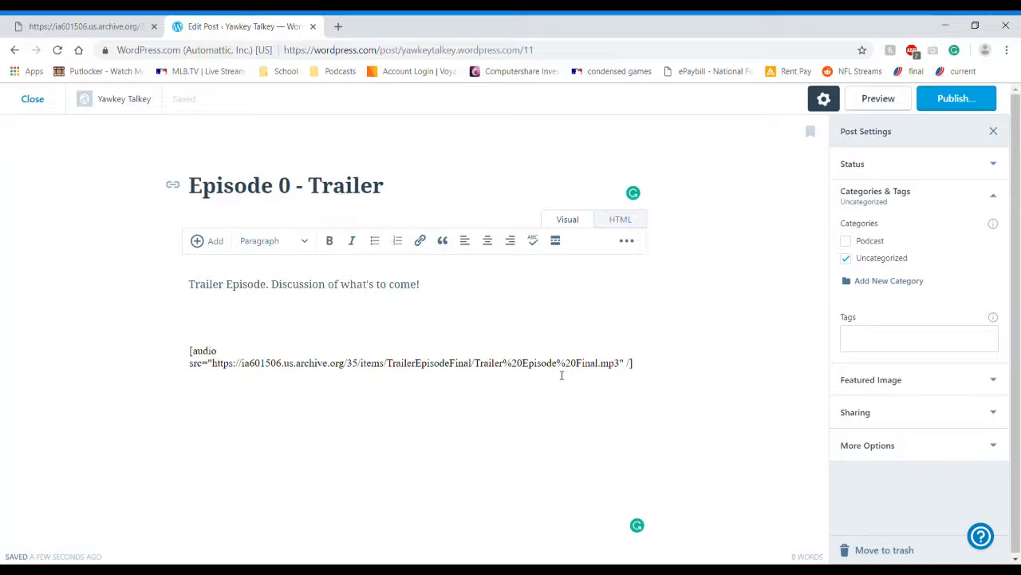
click(867, 170)
click(864, 171)
click(884, 200)
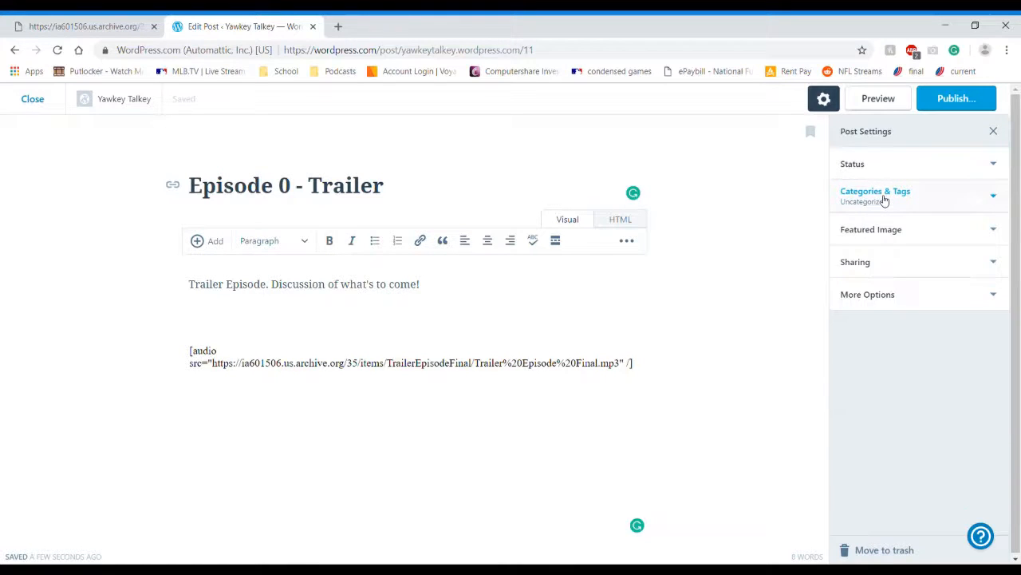
click(883, 200)
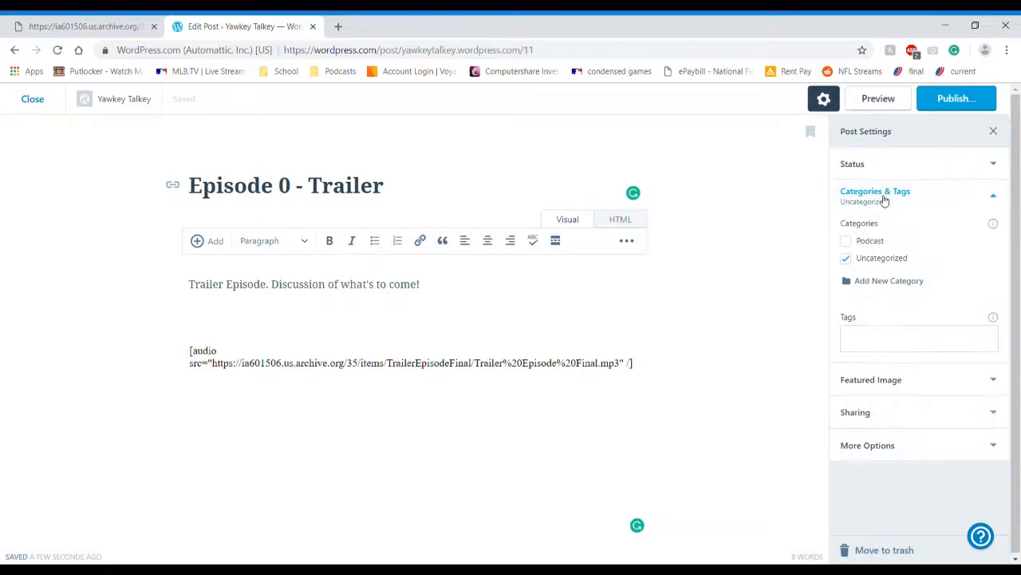
Step: Try to add a new top-level category named "Podcast"
click(872, 281)
text(Po)
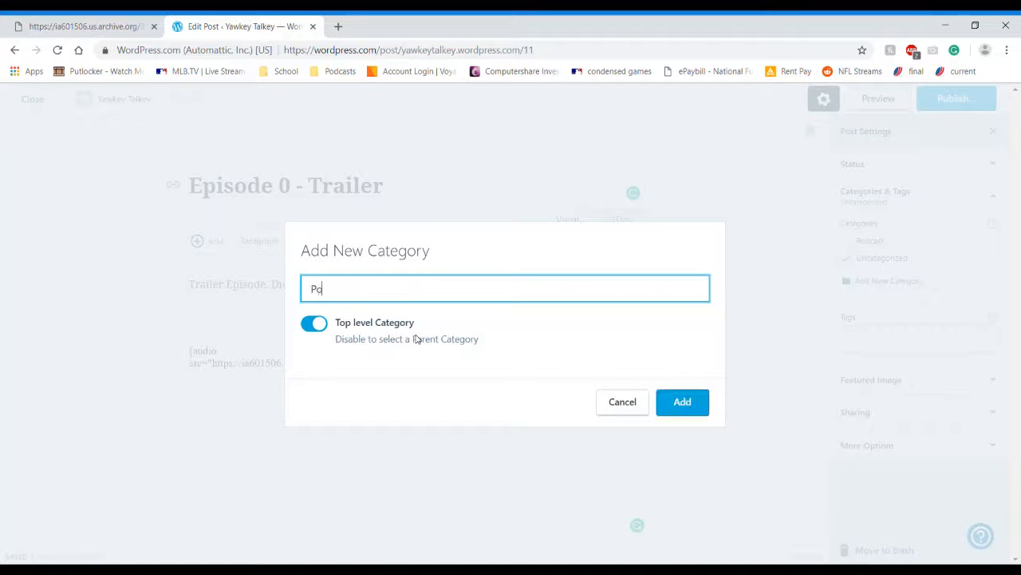
text(dcast)
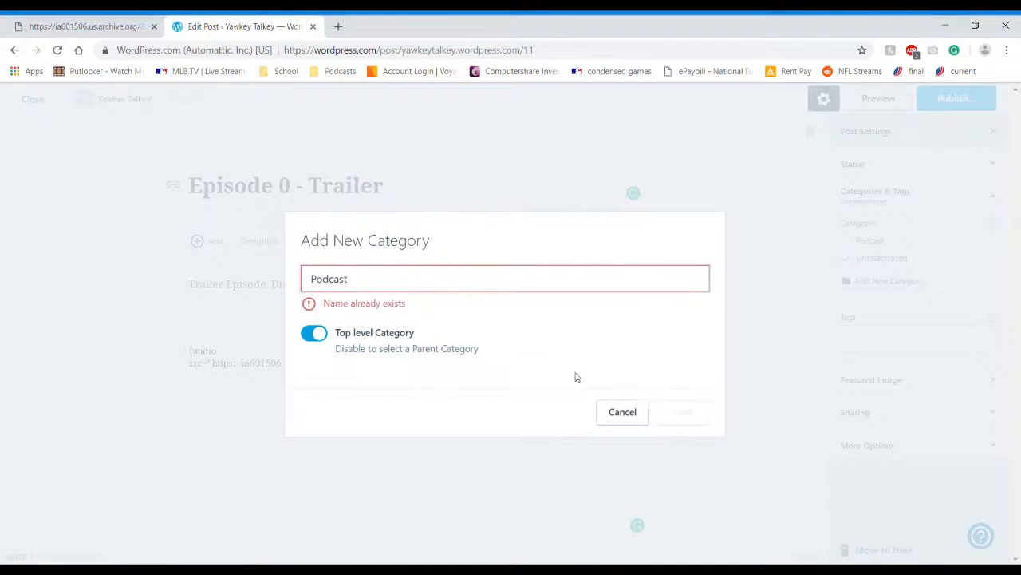
click(623, 412)
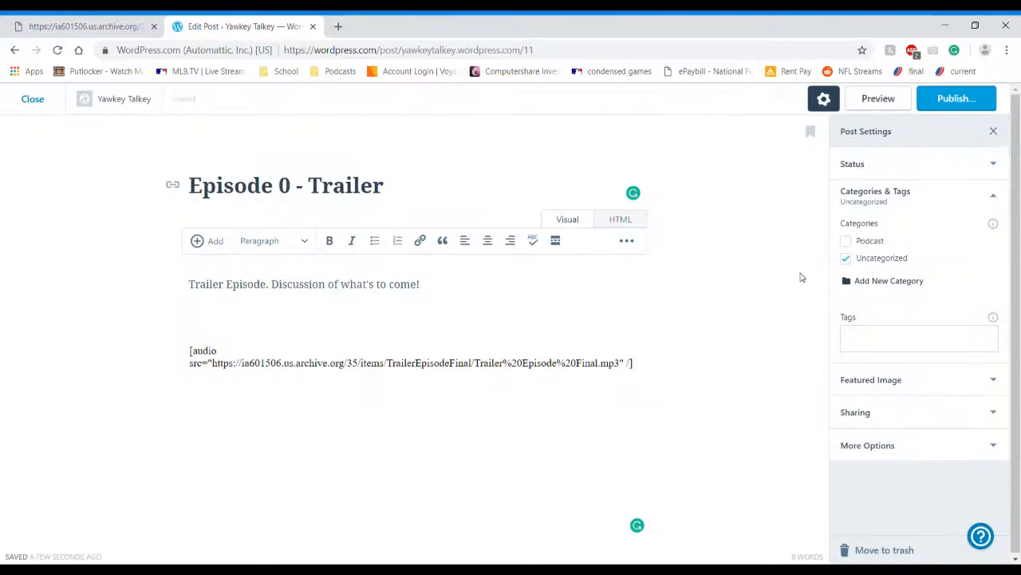
Step: Assign the post to the existing Podcast category and remove it from Uncategorized
click(853, 243)
click(846, 260)
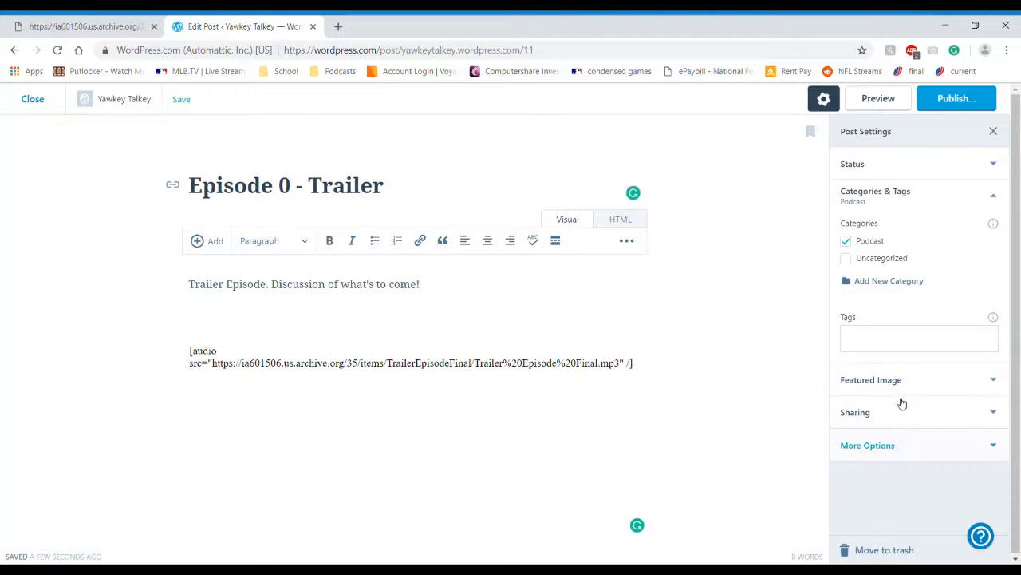
Step: Check the post's sharing options and publish the post
click(894, 424)
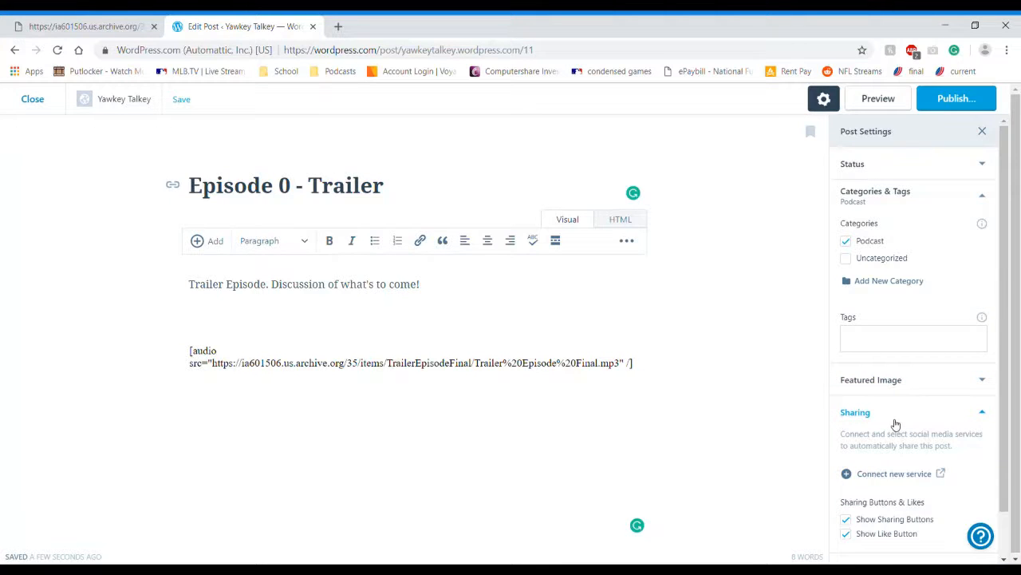
click(895, 424)
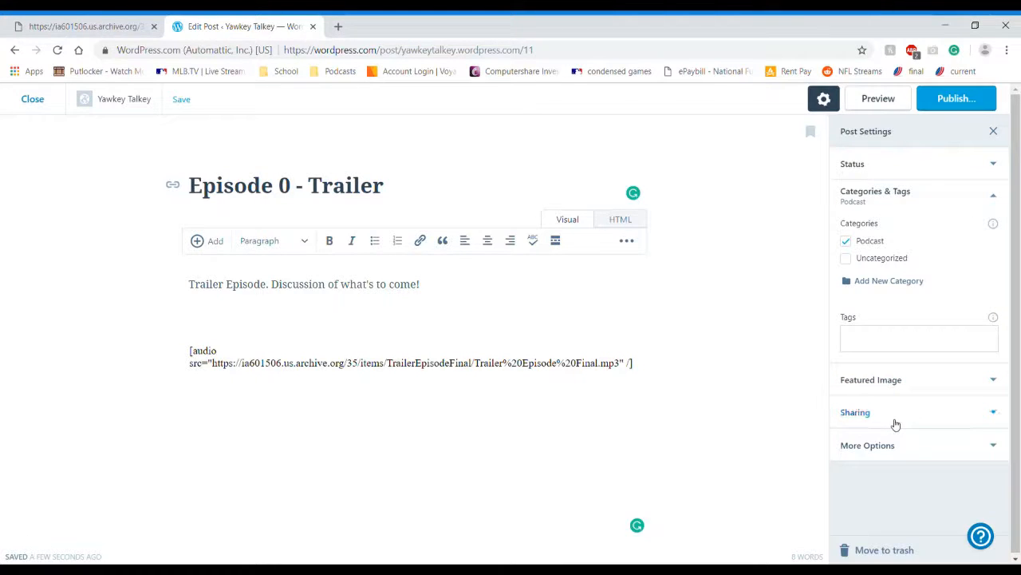
click(952, 99)
click(951, 98)
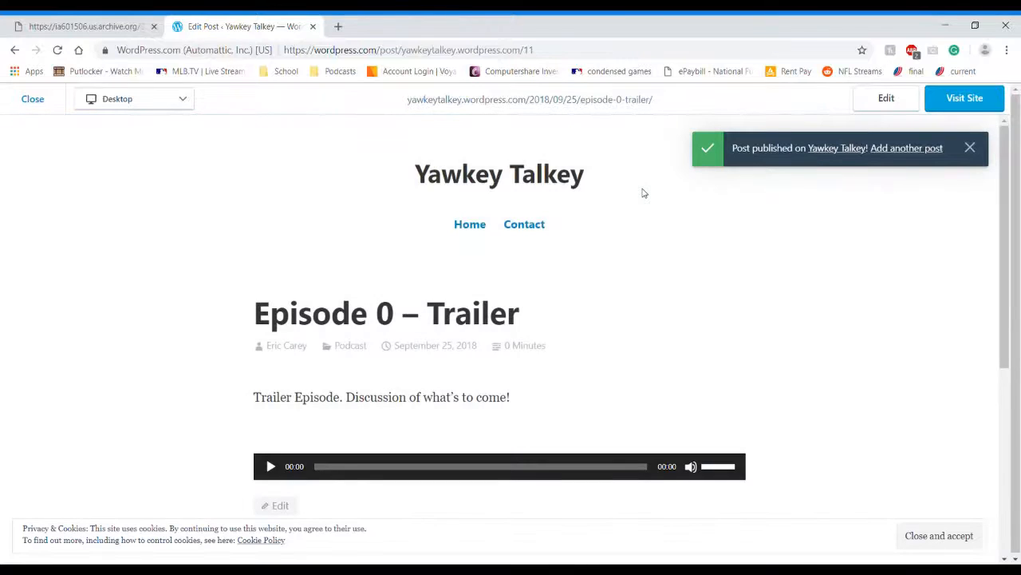
Step: Look over the published post in the preview and view its Podcast category page there
scroll(296, 411, down, 3)
scroll(297, 411, up, 3)
click(352, 346)
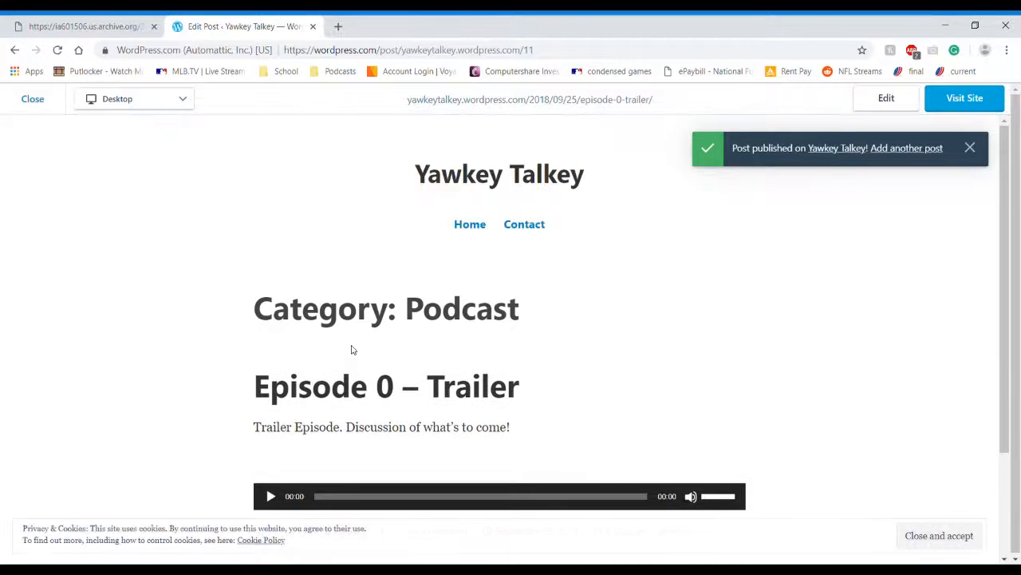
mouse_move(463, 98)
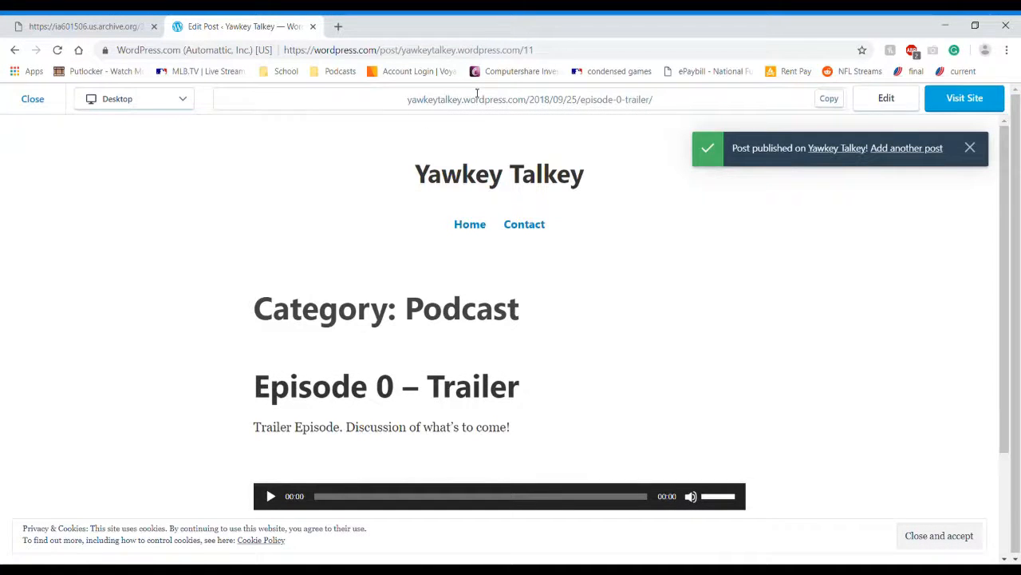
Step: Visit the live site, open its Podcast category page and look over the listed episode
click(964, 104)
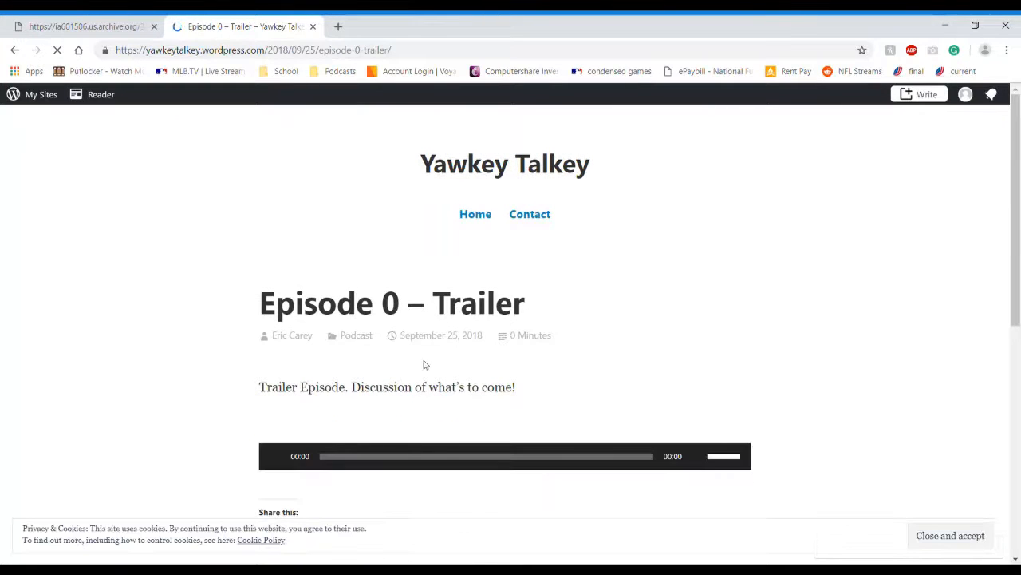
click(352, 336)
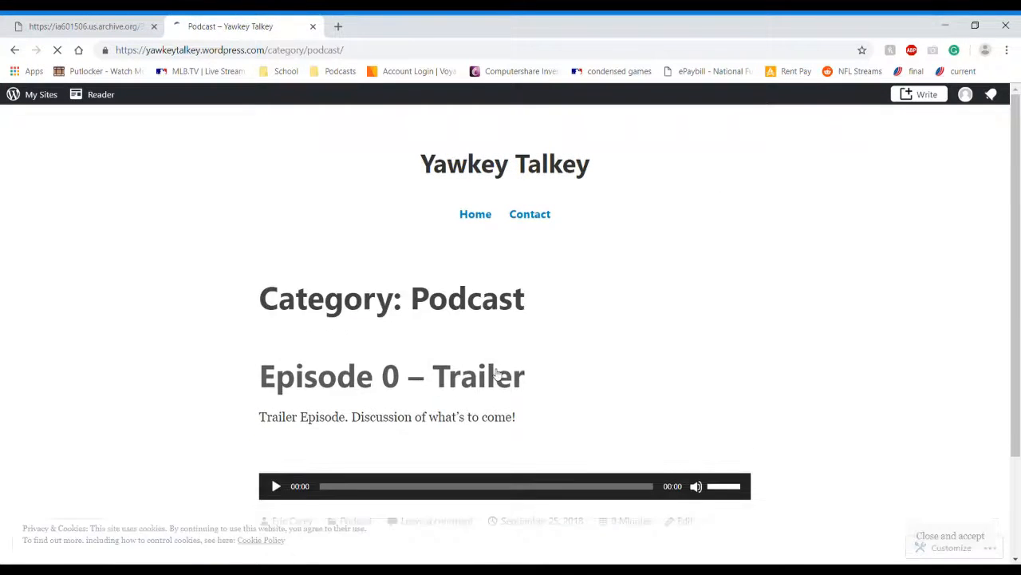
scroll(540, 320, down, 2)
scroll(541, 320, up, 2)
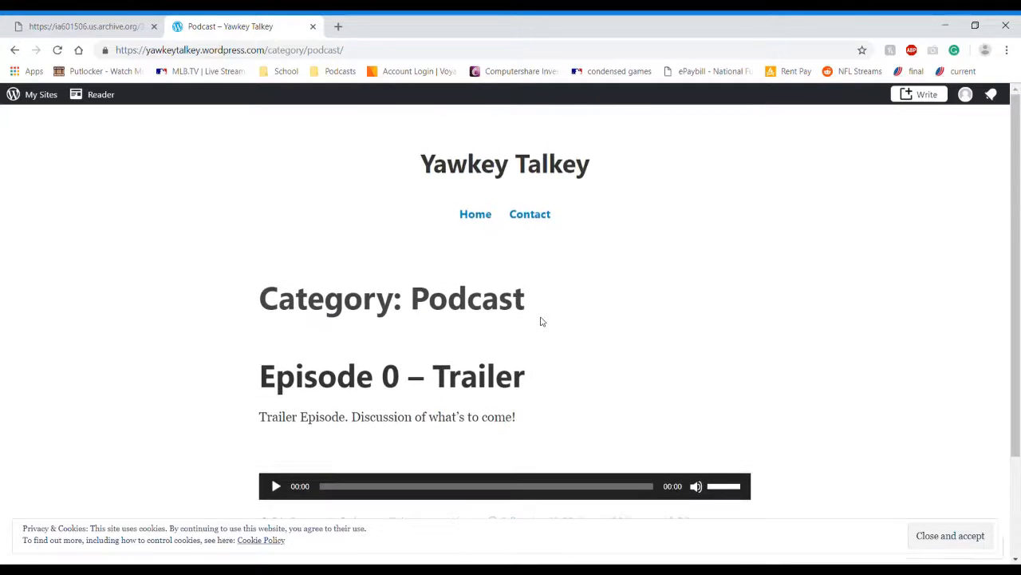
scroll(540, 320, down, 2)
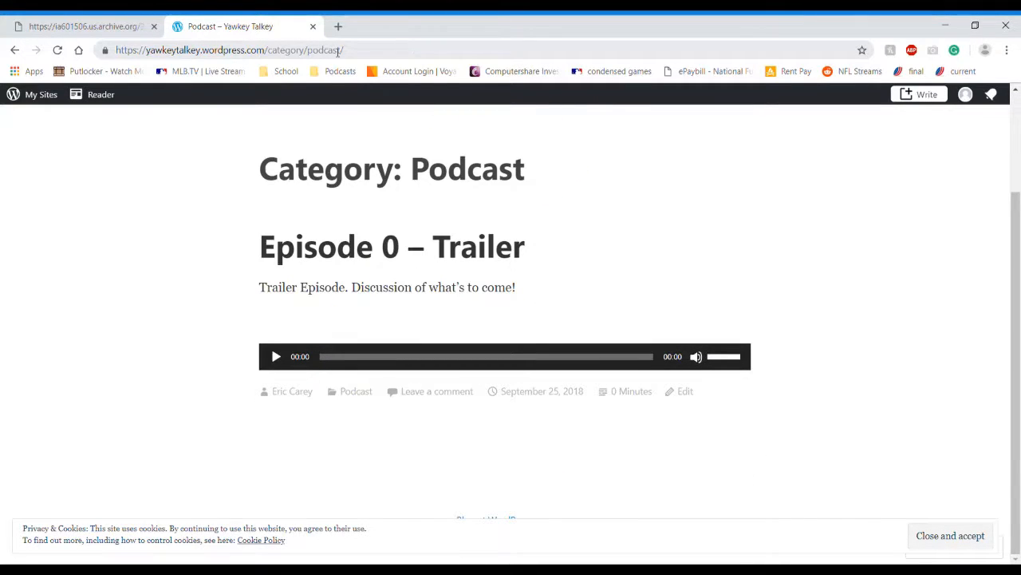
Step: Close the Internet Archive MP3 page, keeping the Podcast category page open
click(82, 26)
click(306, 26)
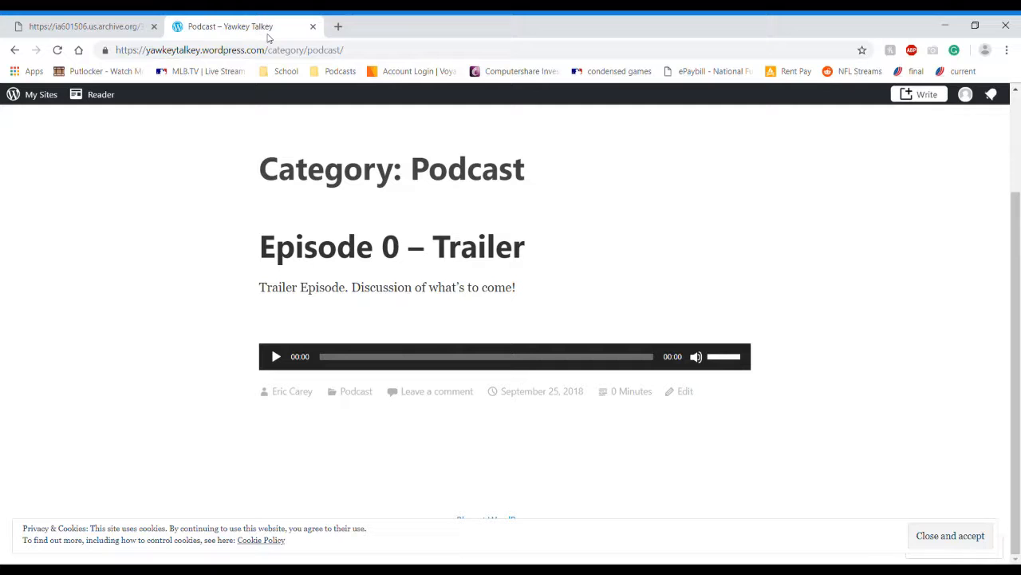
click(155, 30)
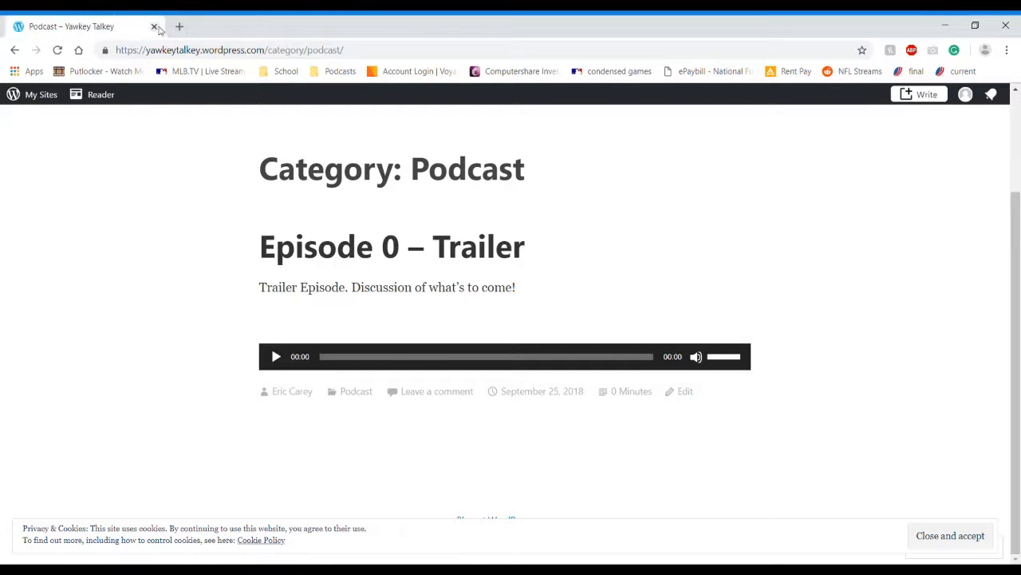
Step: Search the web for "feedburner" on a new page and open the Feed Burner site
click(182, 29)
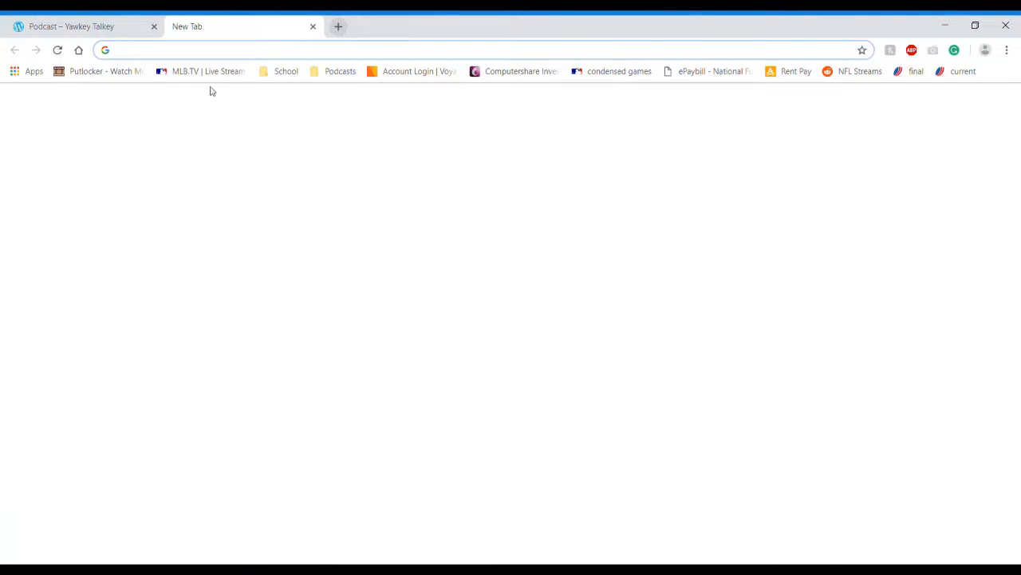
text(feed)
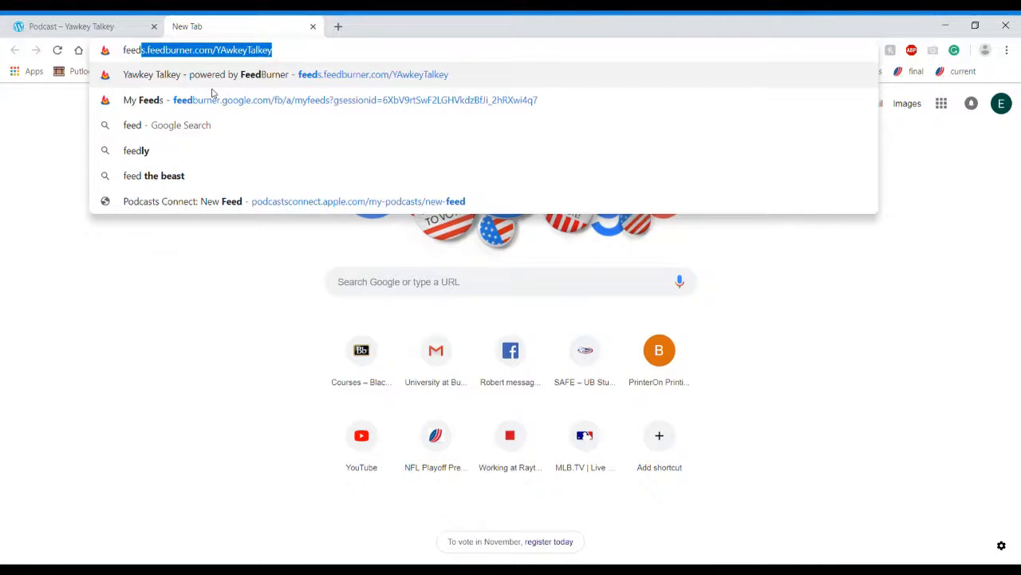
text(burner)
key(Return)
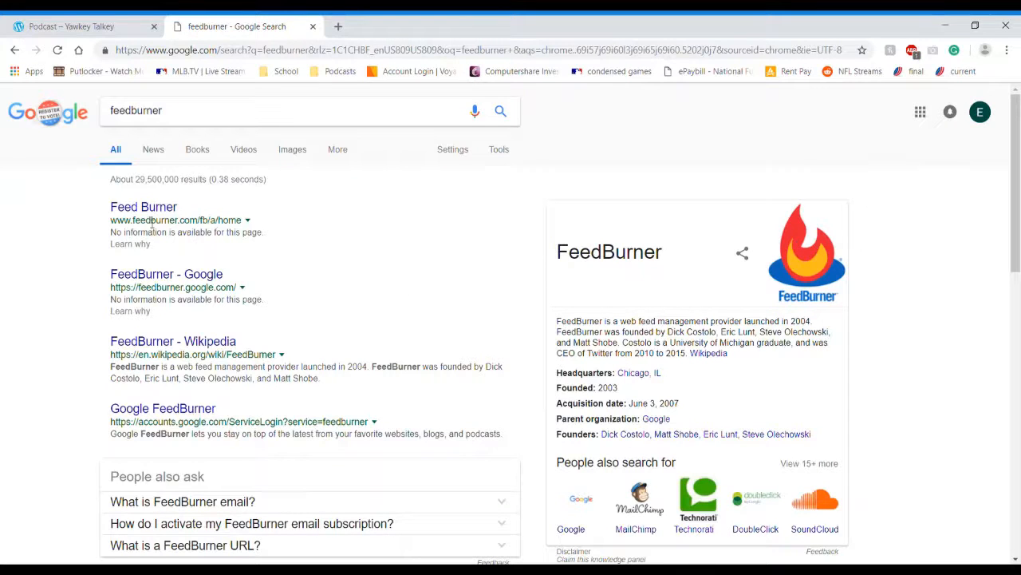
drag(141, 201, 145, 209)
click(146, 209)
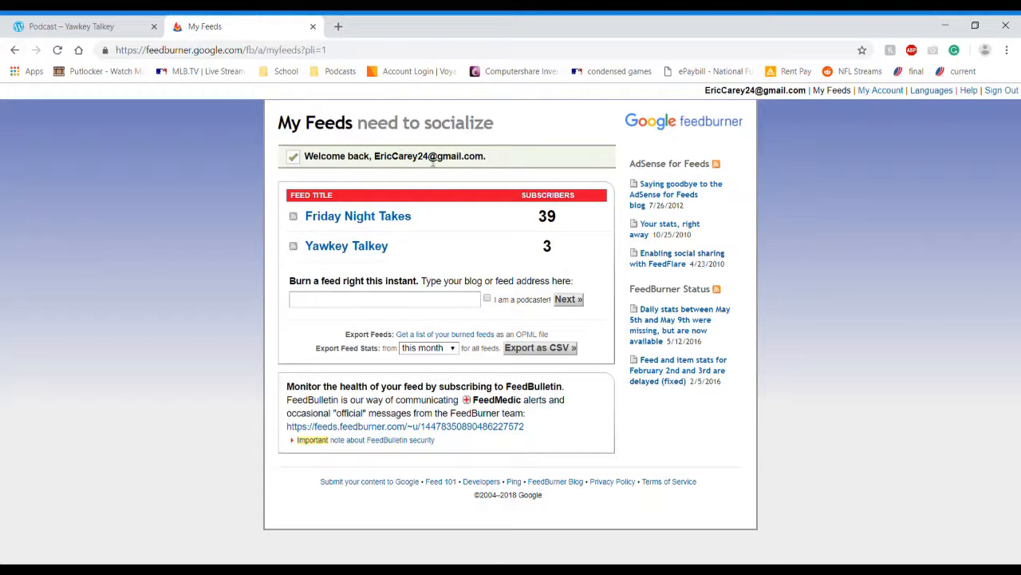
Step: Copy the URL of the WordPress site's Podcast category page and return to FeedBurner's My Feeds page
click(104, 28)
click(212, 51)
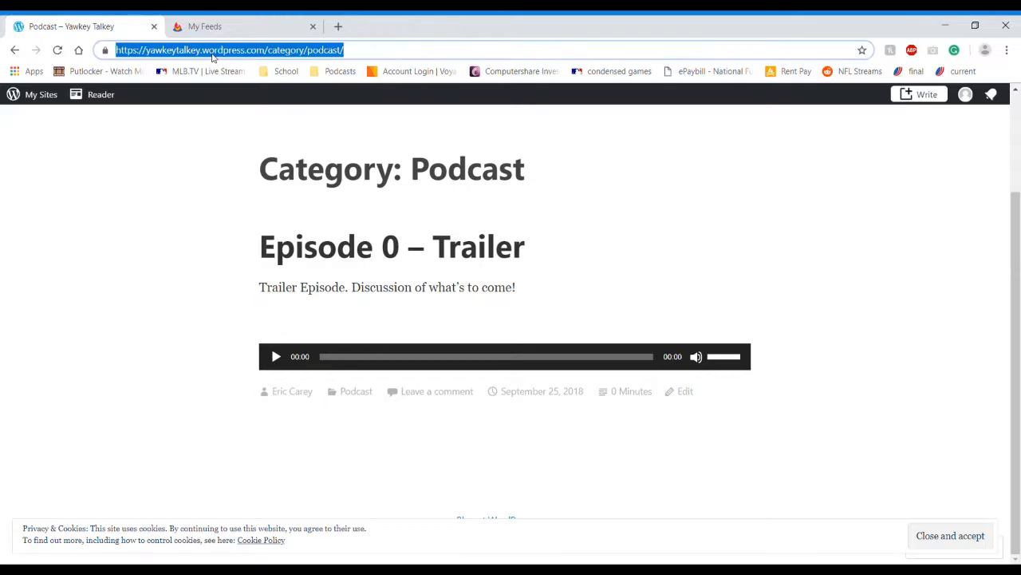
click(209, 28)
click(88, 30)
click(358, 55)
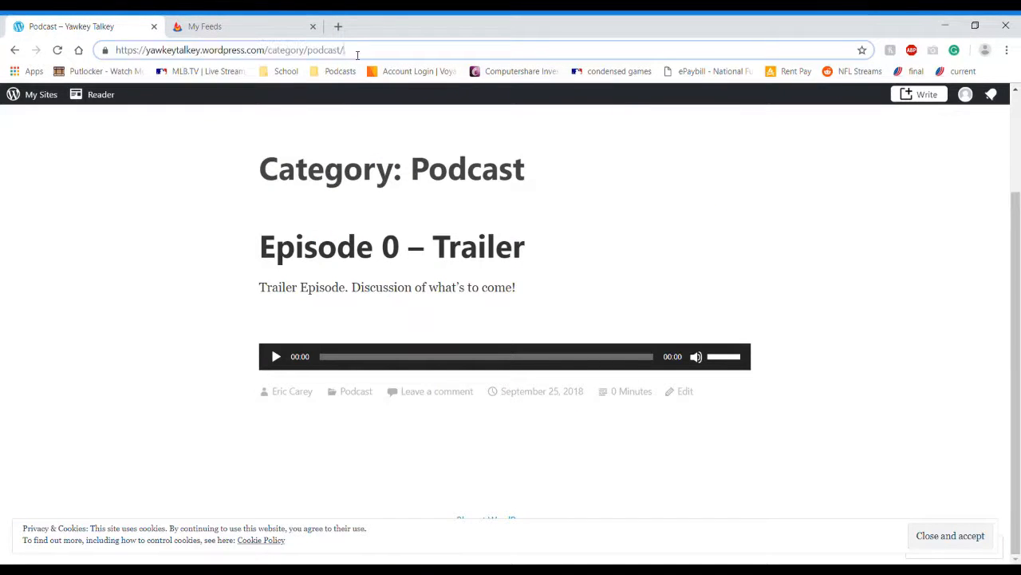
drag(358, 54, 100, 70)
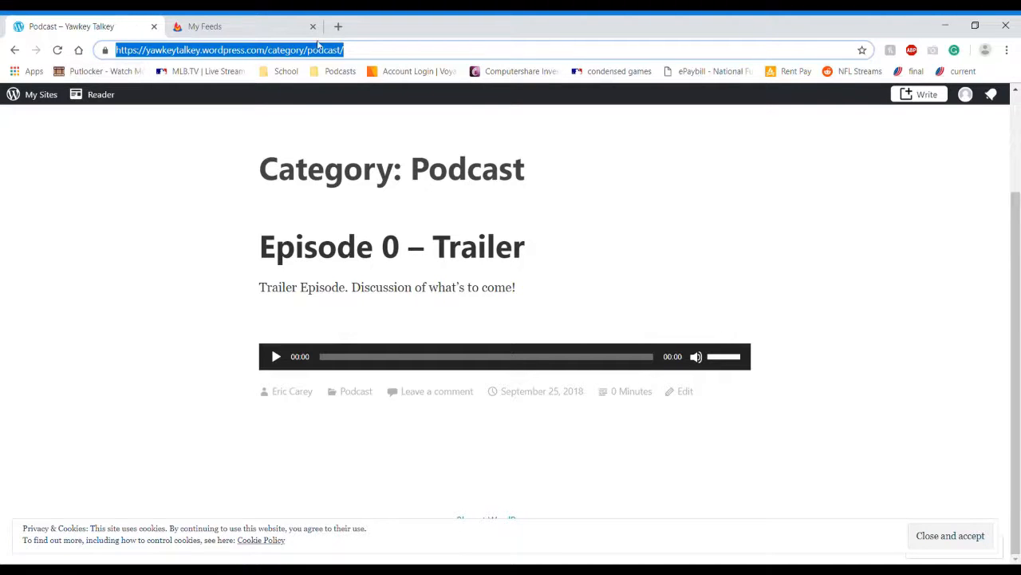
click(351, 50)
drag(351, 49, 112, 65)
click(231, 26)
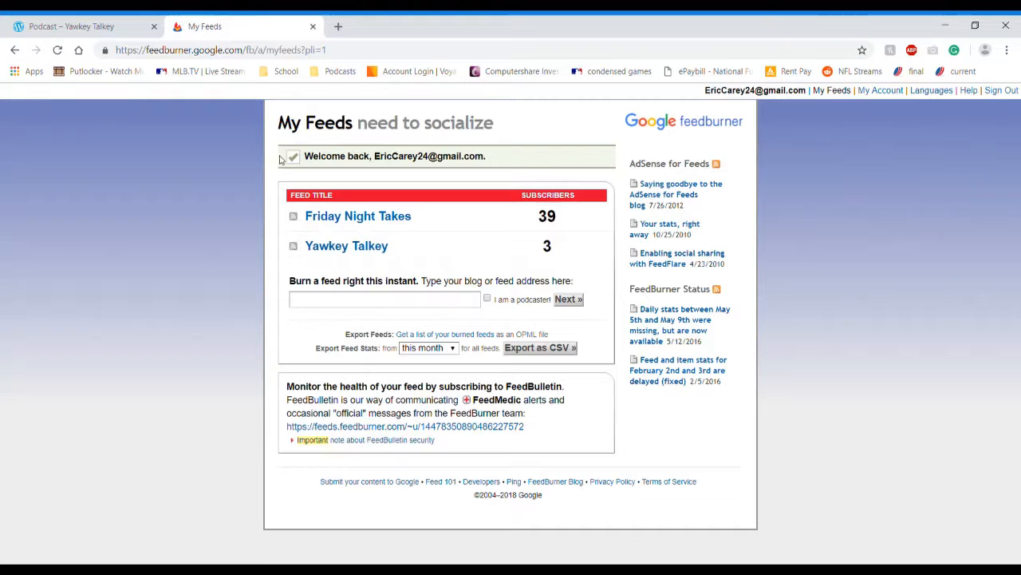
Step: Submit the copied category URL as a new feed to burn, marked as a podcaster's feed
click(375, 298)
key(ctrl+v)
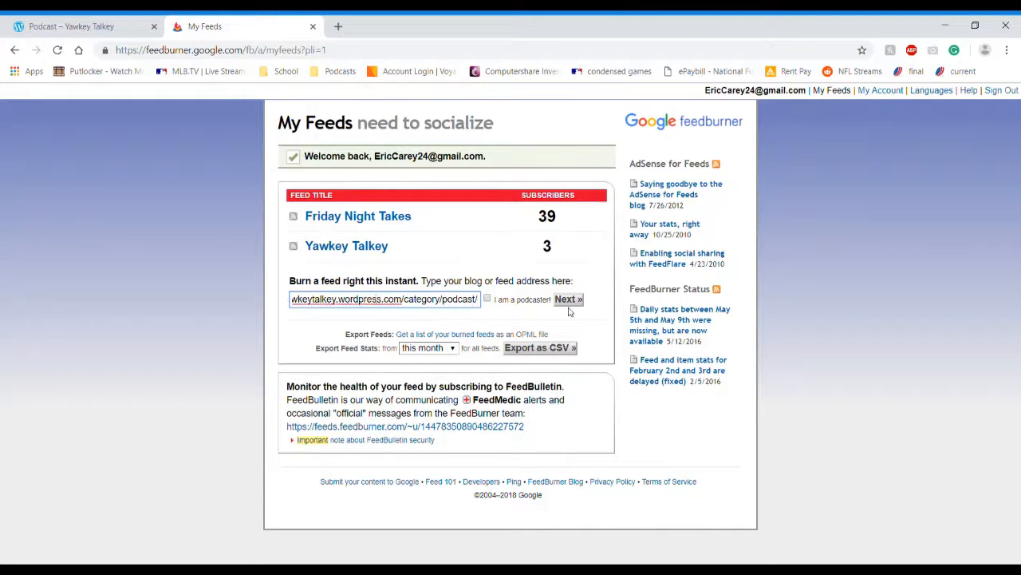
click(486, 299)
click(567, 303)
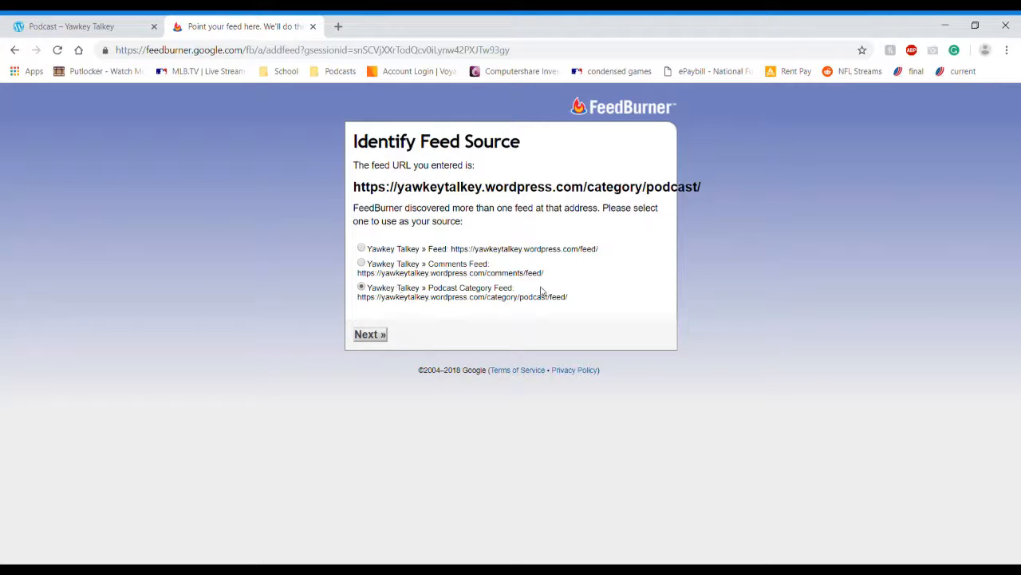
Step: Continue with the Podcast Category Feed as the source, and cancel the new feed without activating it
drag(570, 296, 359, 303)
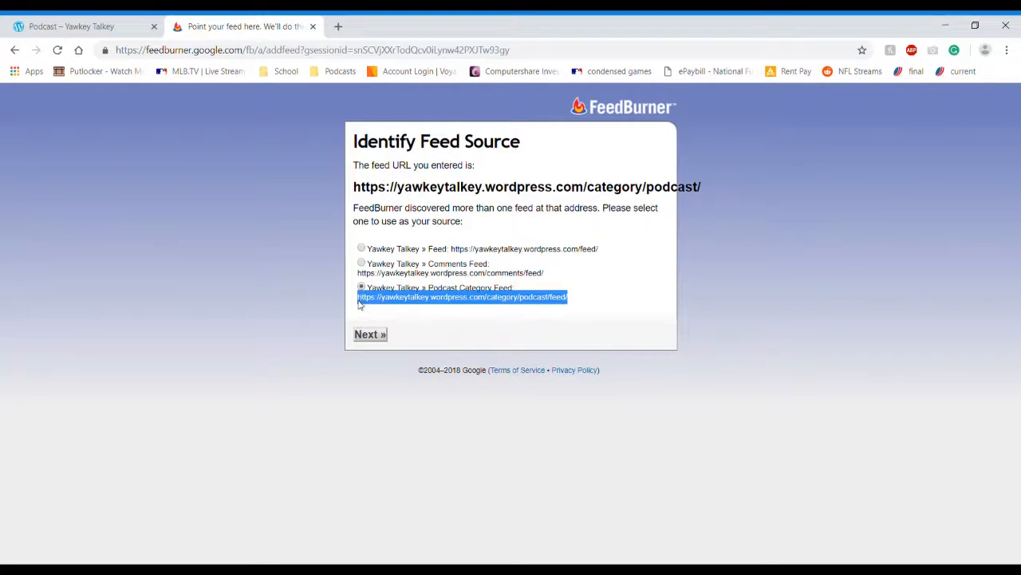
click(453, 329)
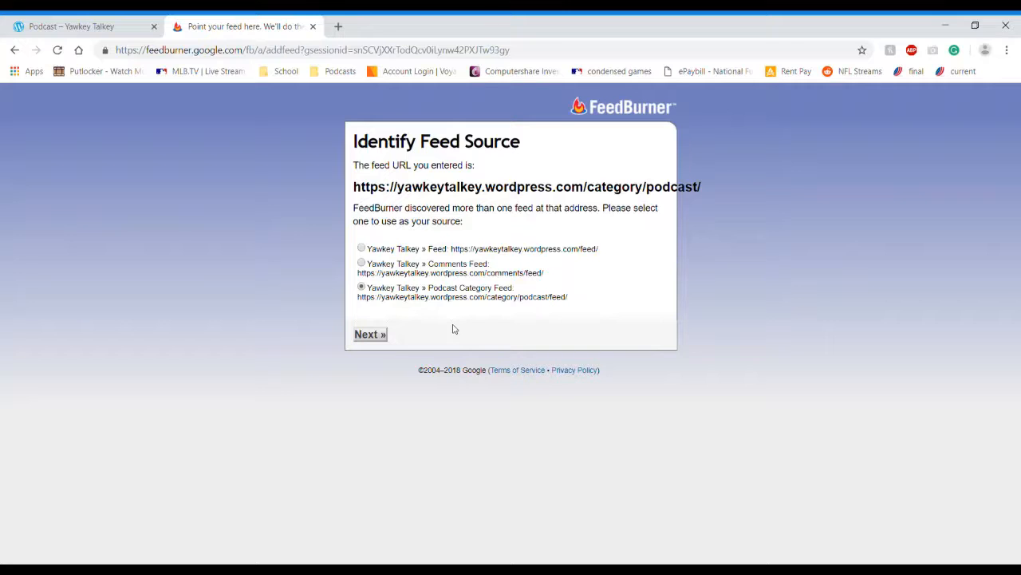
click(371, 335)
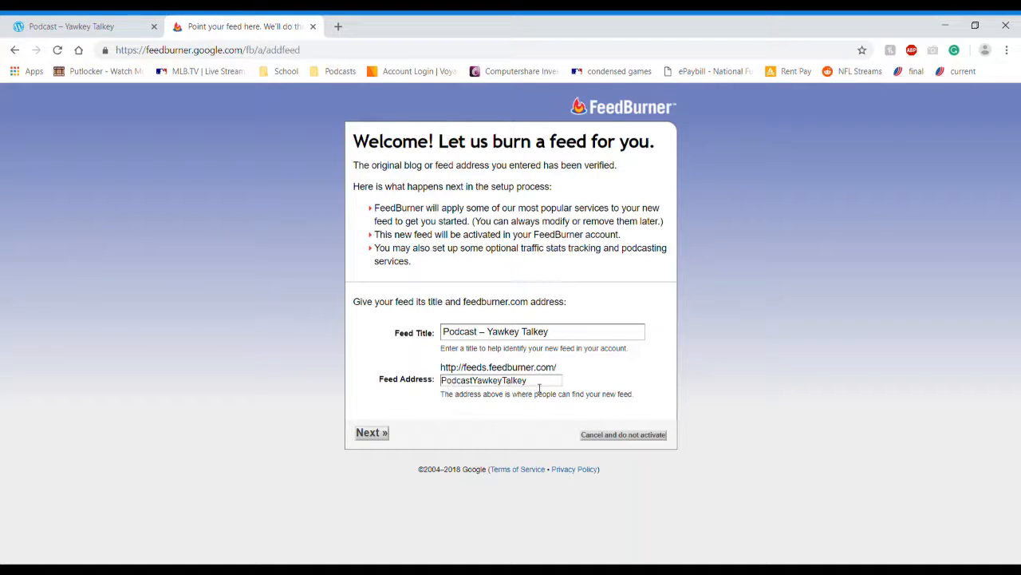
click(638, 438)
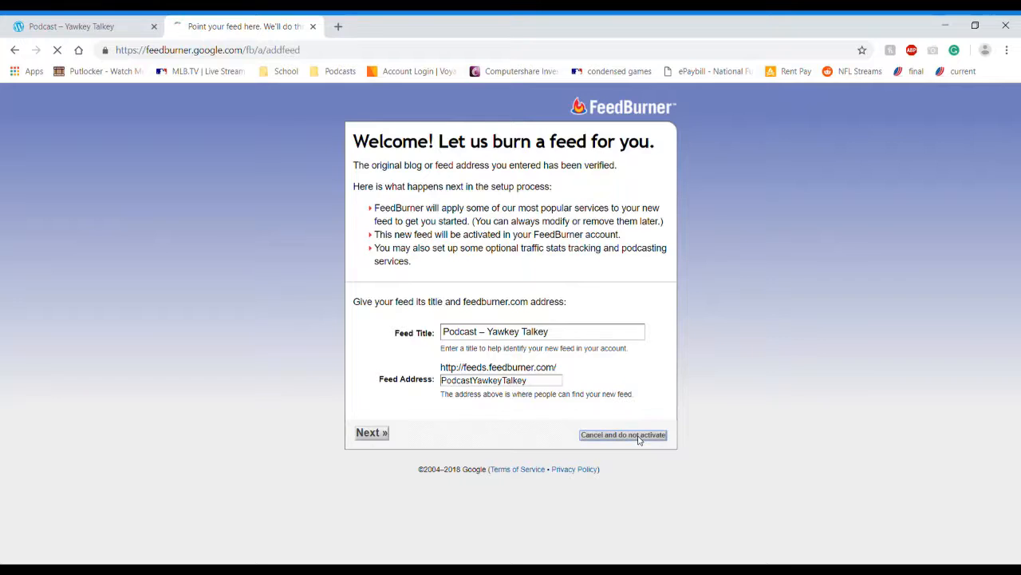
Step: Open the existing Yawkey Talkey feed's SmartCast optimization settings and examine the iTunes podcasting elements
click(384, 247)
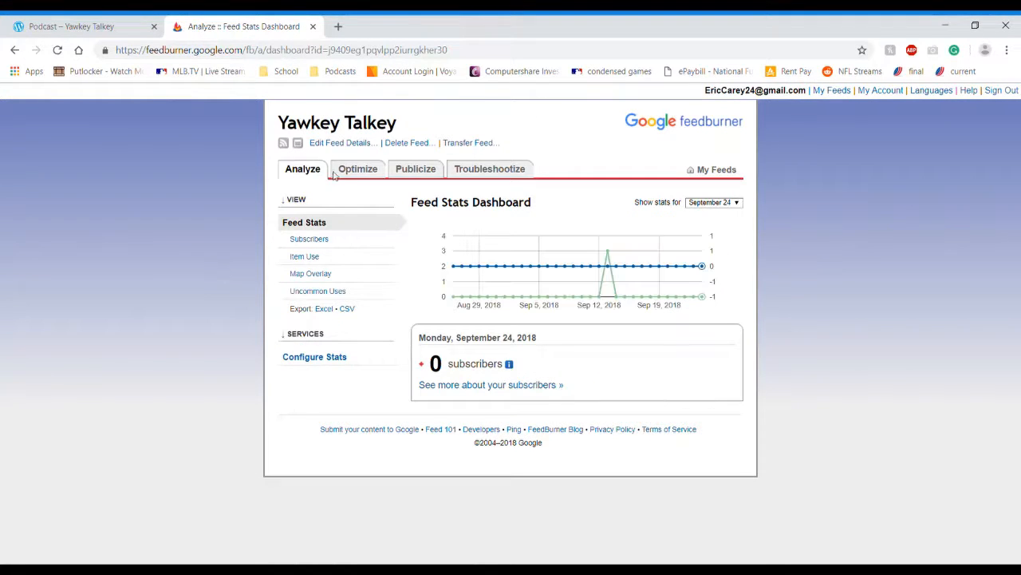
click(361, 169)
click(319, 314)
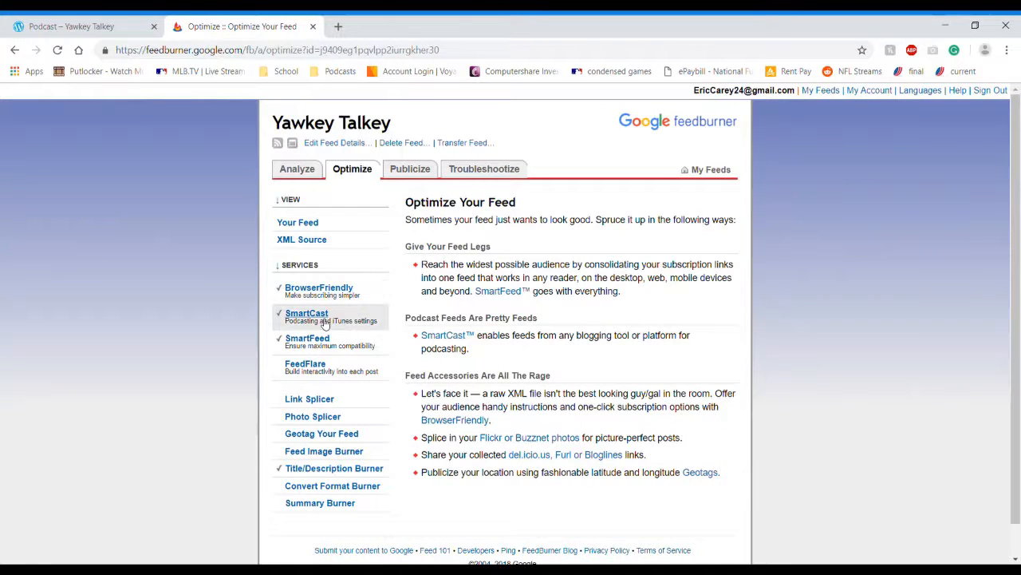
scroll(740, 312, down, 5)
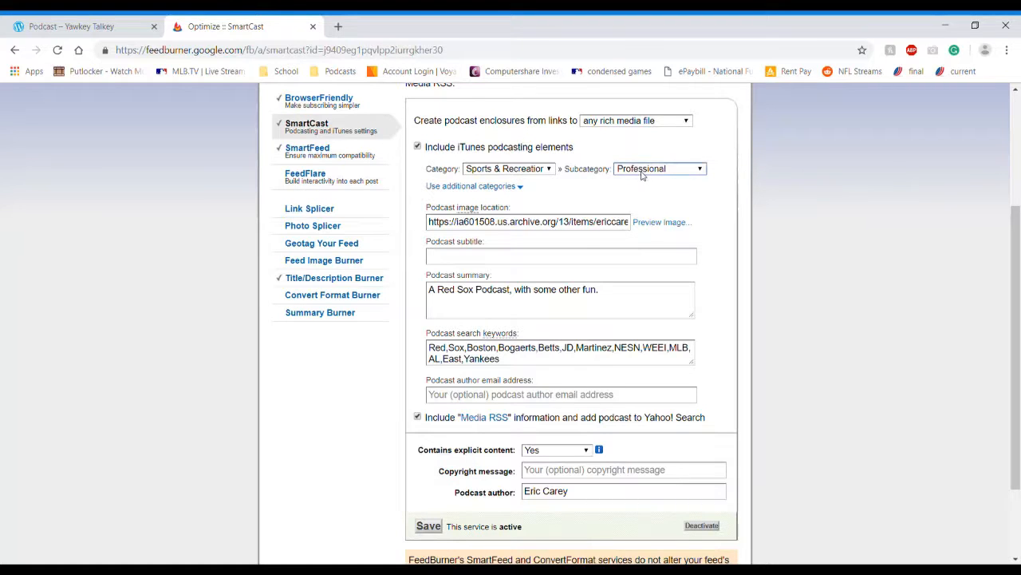
Step: Review the podcast summary, search keywords, explicit content, copyright message and podcast author fields in the SmartCast settings
click(512, 297)
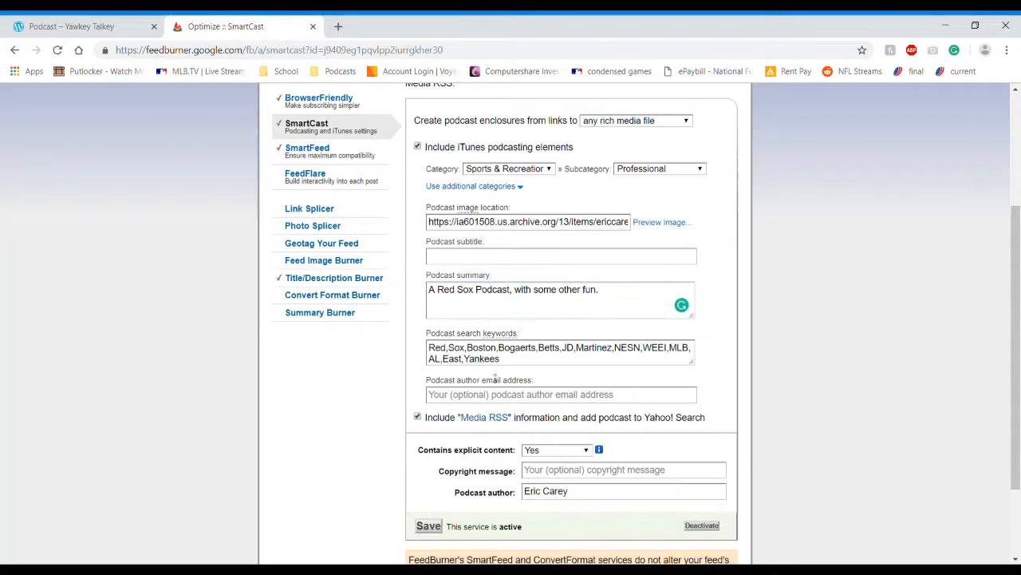
click(512, 361)
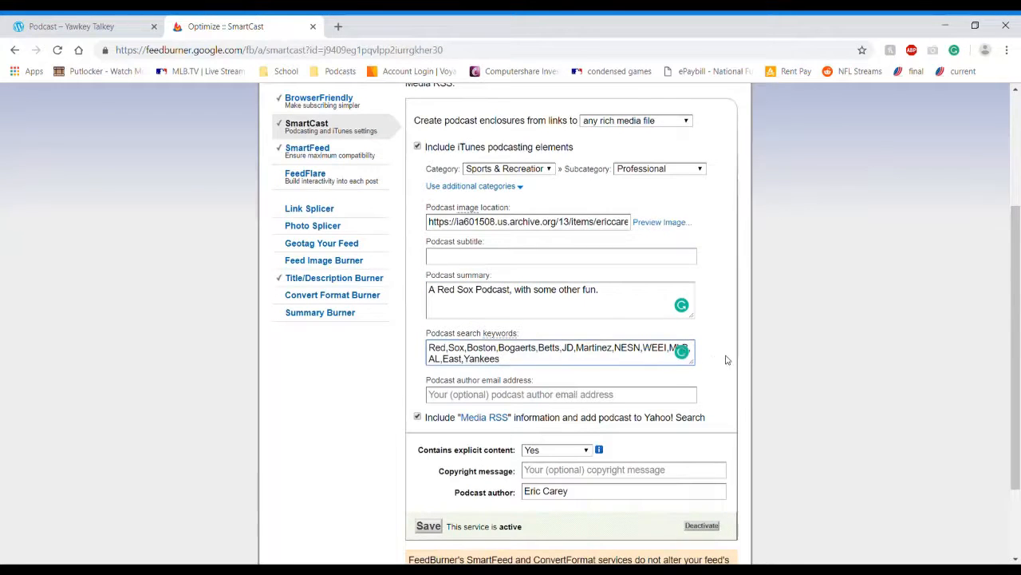
scroll(725, 359, down, 2)
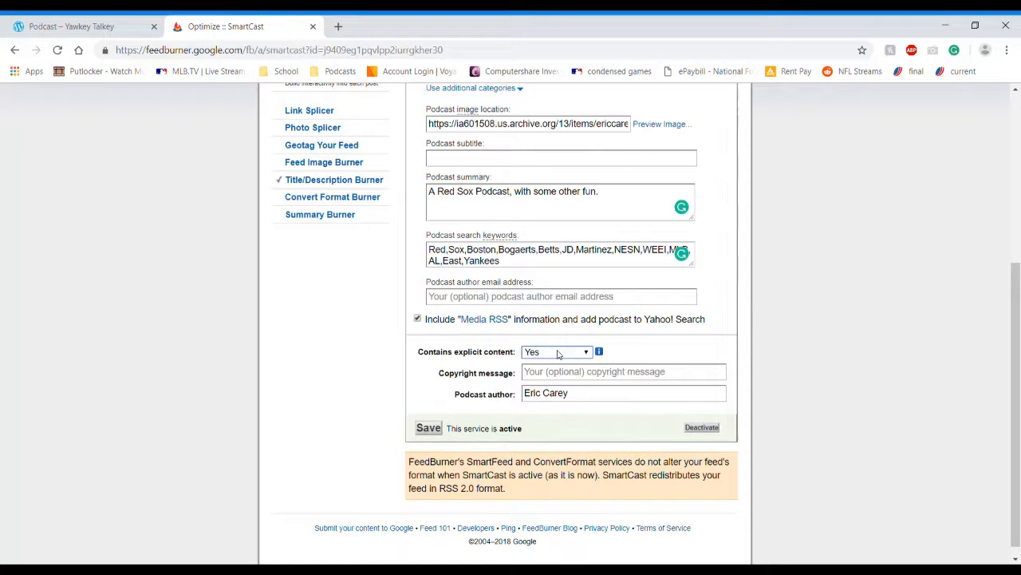
click(581, 401)
key(shift+Tab)
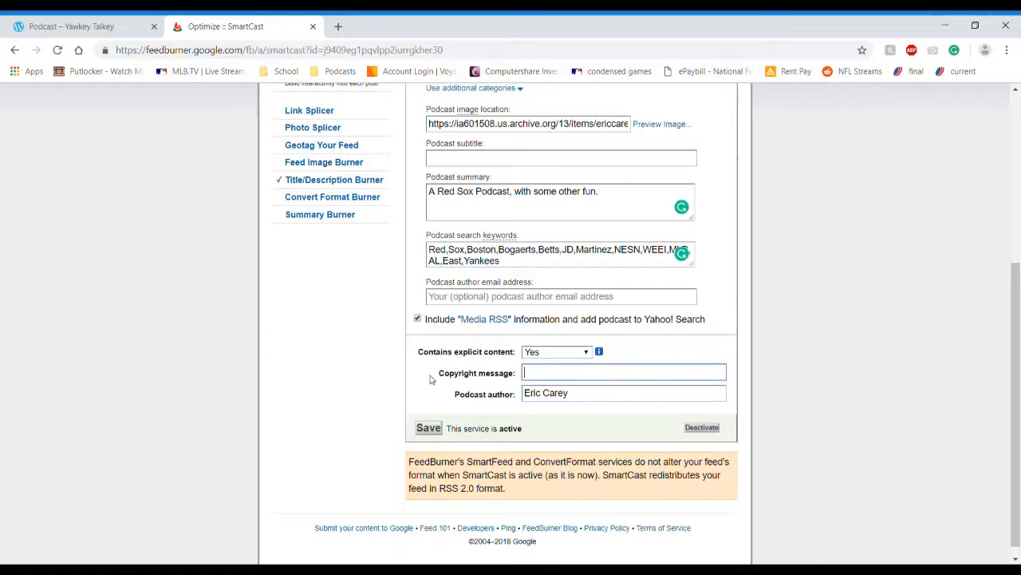
scroll(344, 295, up, 2)
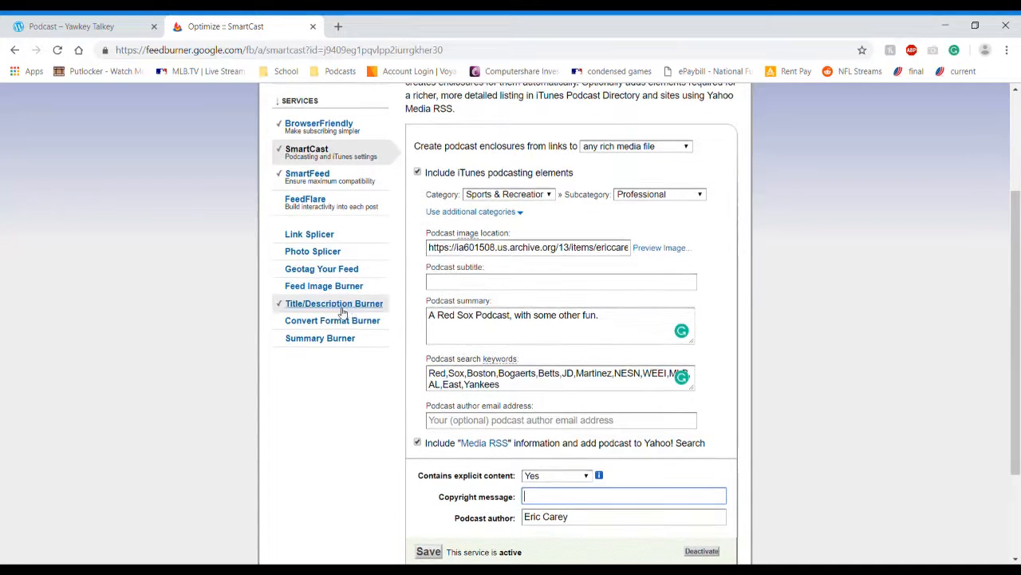
Step: Open the Title/Description Burner service and examine its new title and new description fields
click(343, 306)
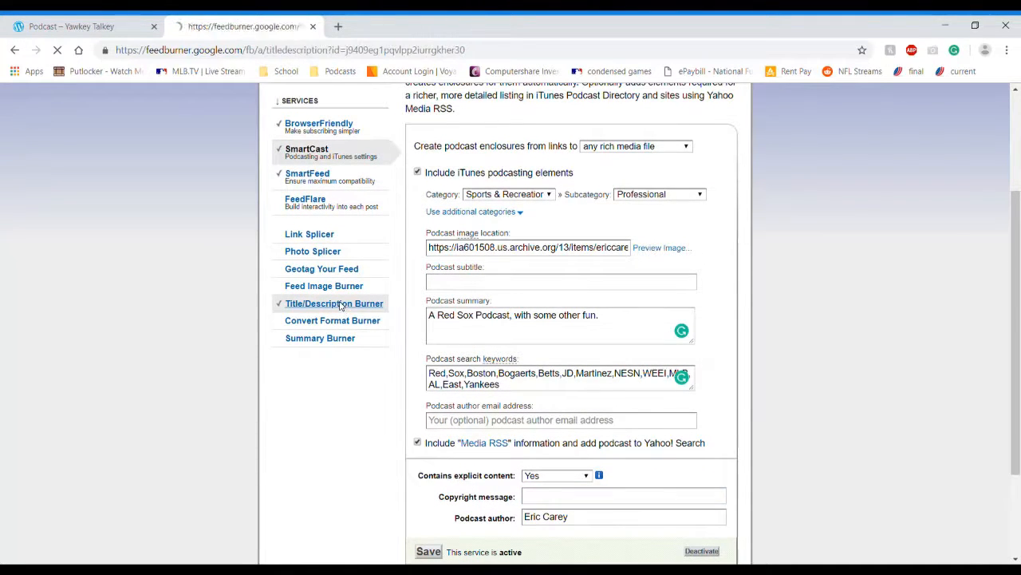
scroll(556, 338, down, 1)
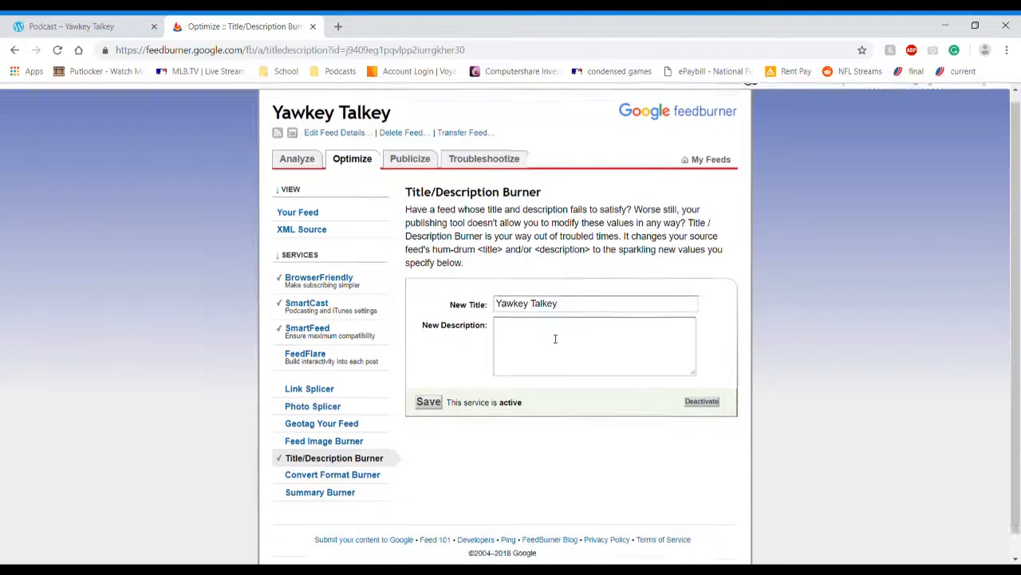
drag(569, 281, 436, 274)
click(465, 332)
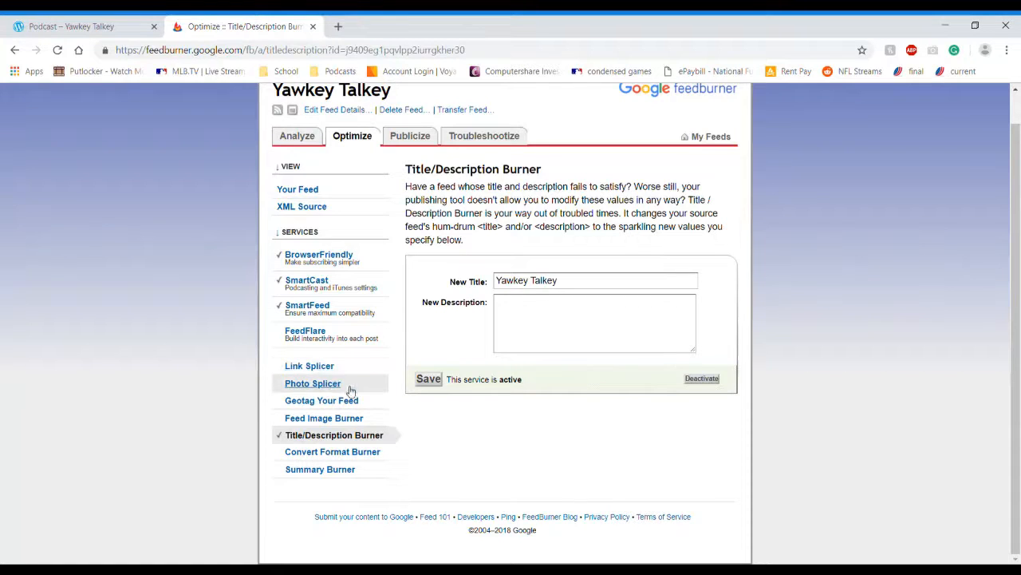
Step: Check the SmartFeed and BrowserFriendly service settings, and return to the SmartCast settings
click(368, 314)
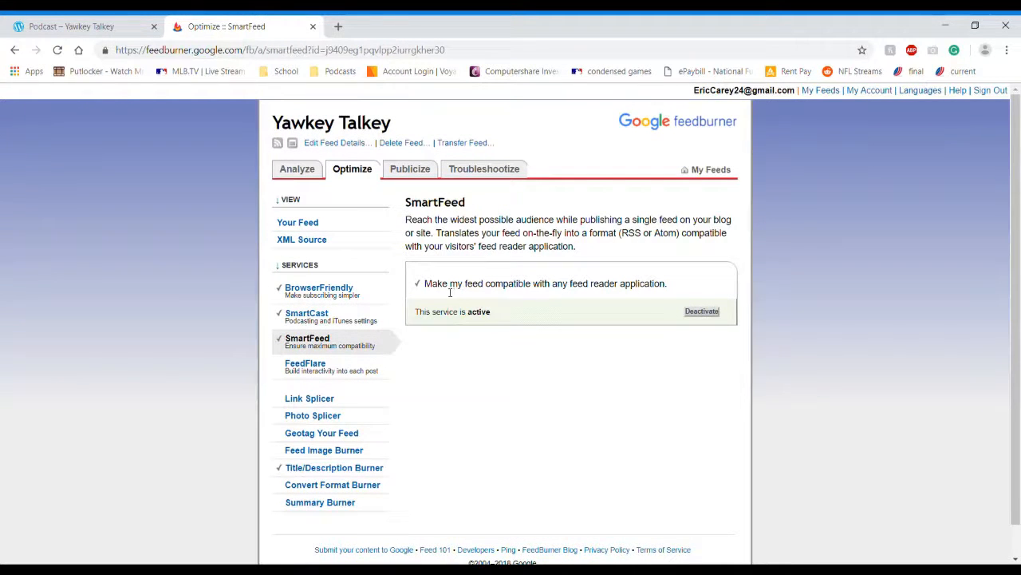
click(348, 295)
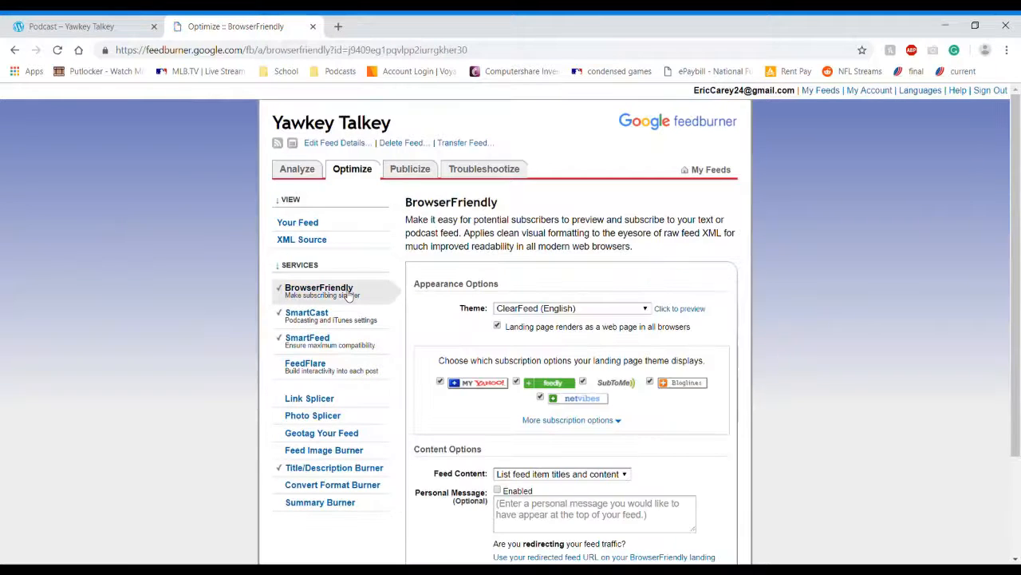
scroll(446, 337, down, 3)
click(308, 183)
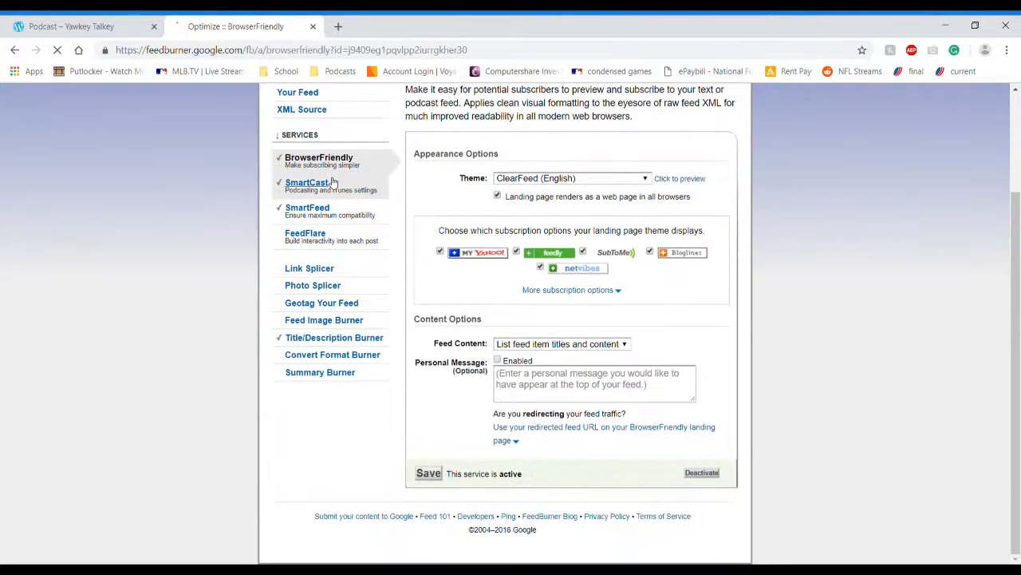
scroll(386, 199, down, 4)
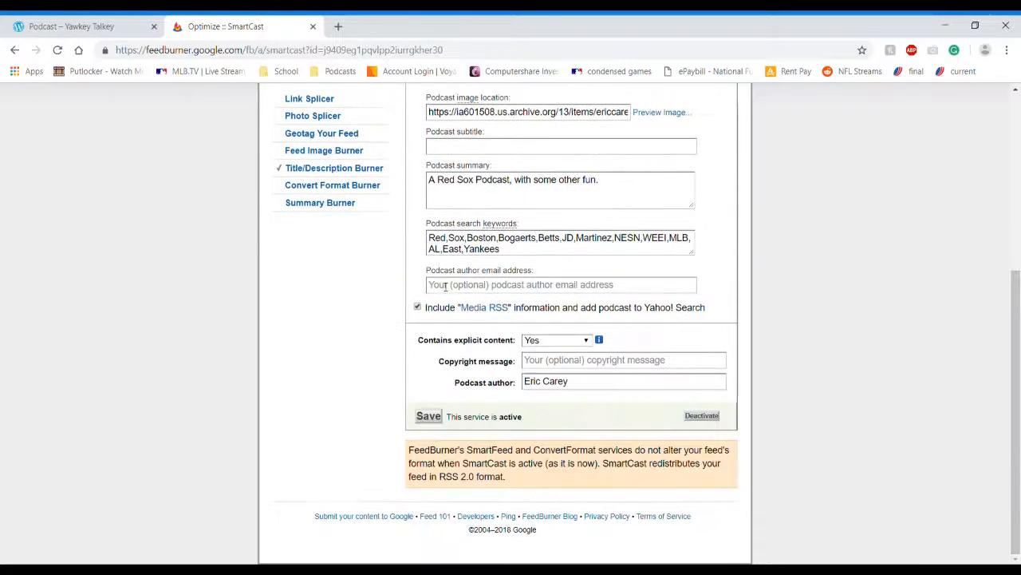
scroll(359, 128, up, 1)
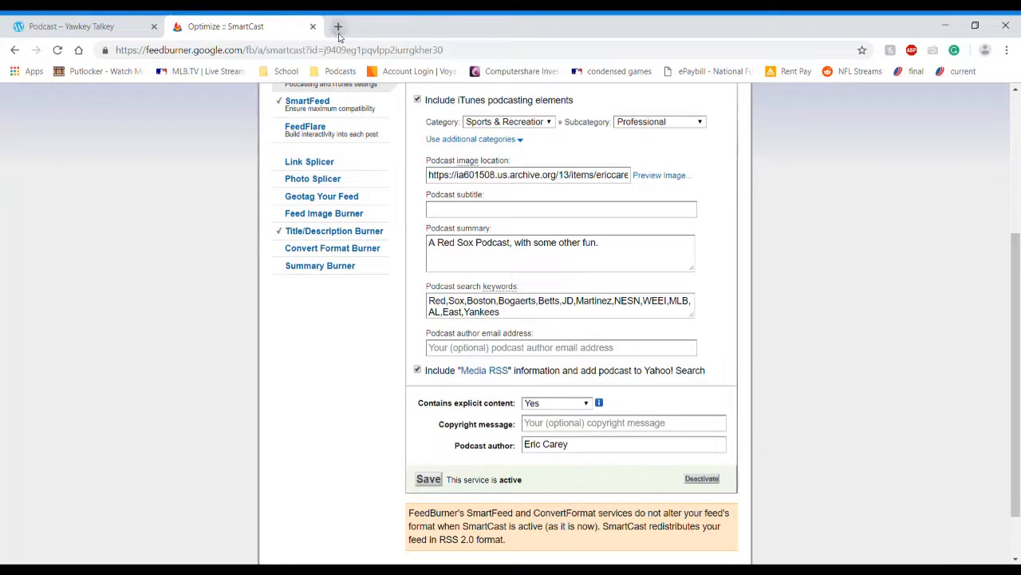
Step: Open archive.org in a new tab and choose Logo.png as the file for a new Internet Archive upload
click(339, 36)
text(archive.org)
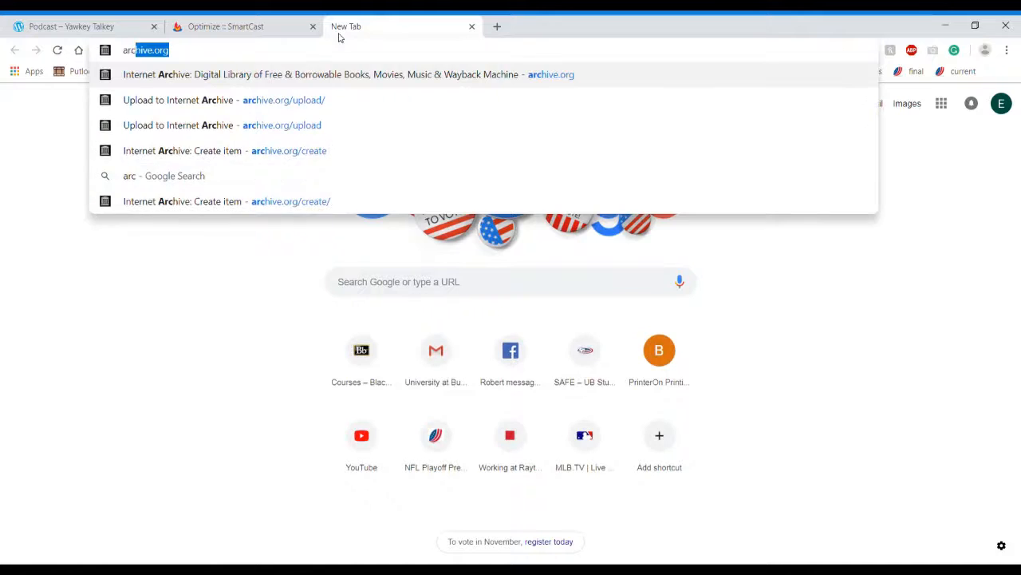
key(Return)
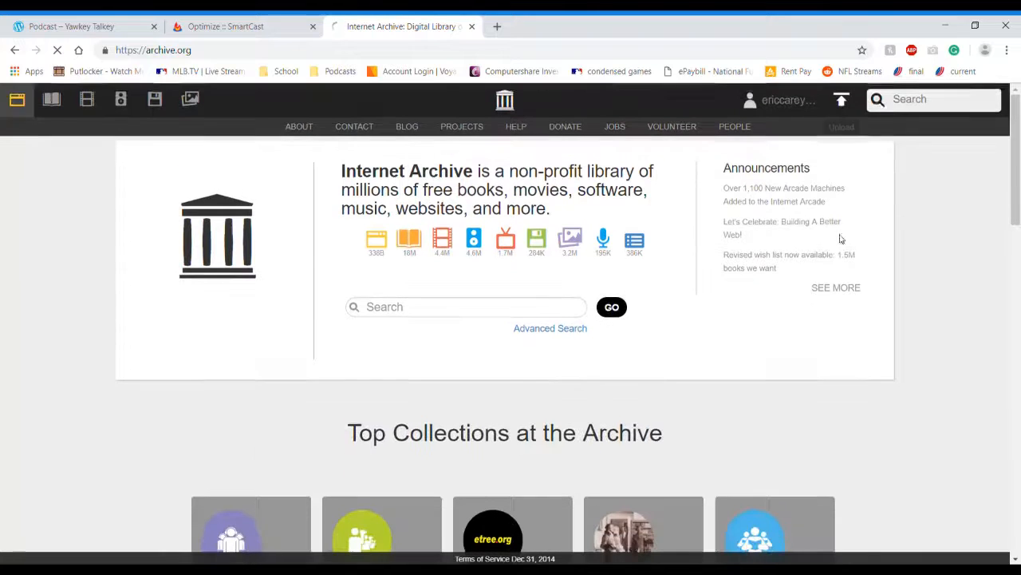
click(841, 99)
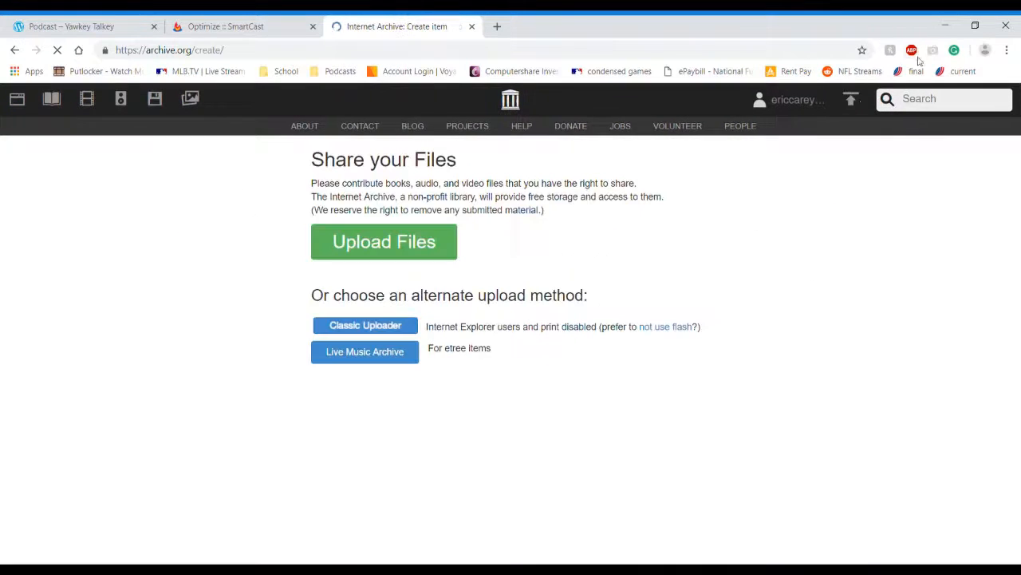
click(398, 253)
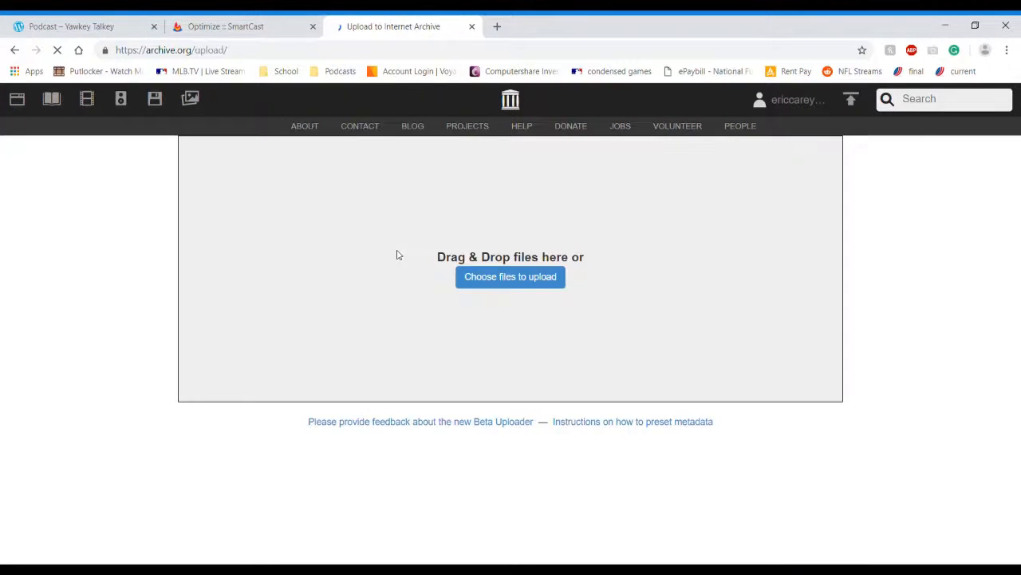
click(495, 286)
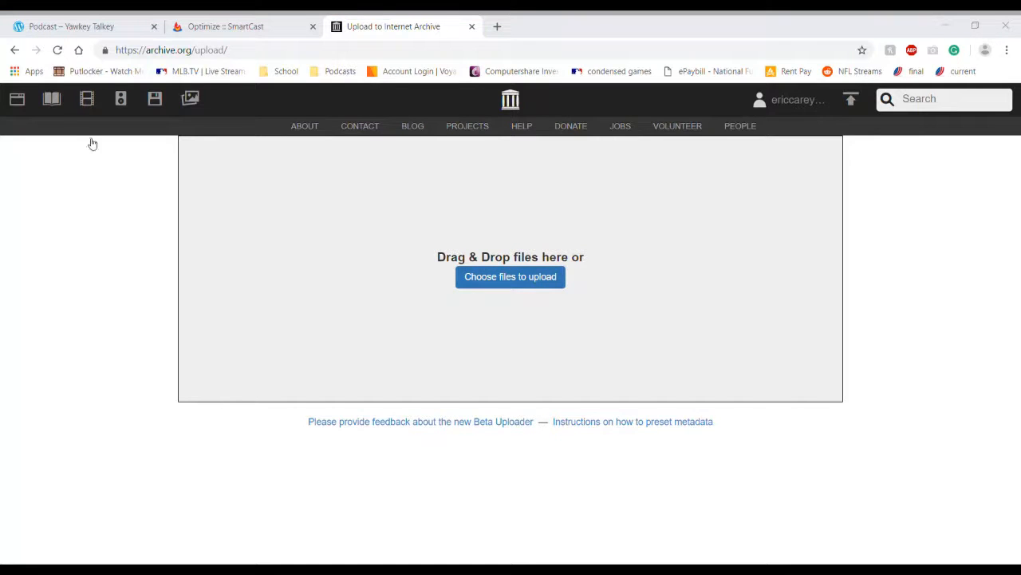
double_click(163, 120)
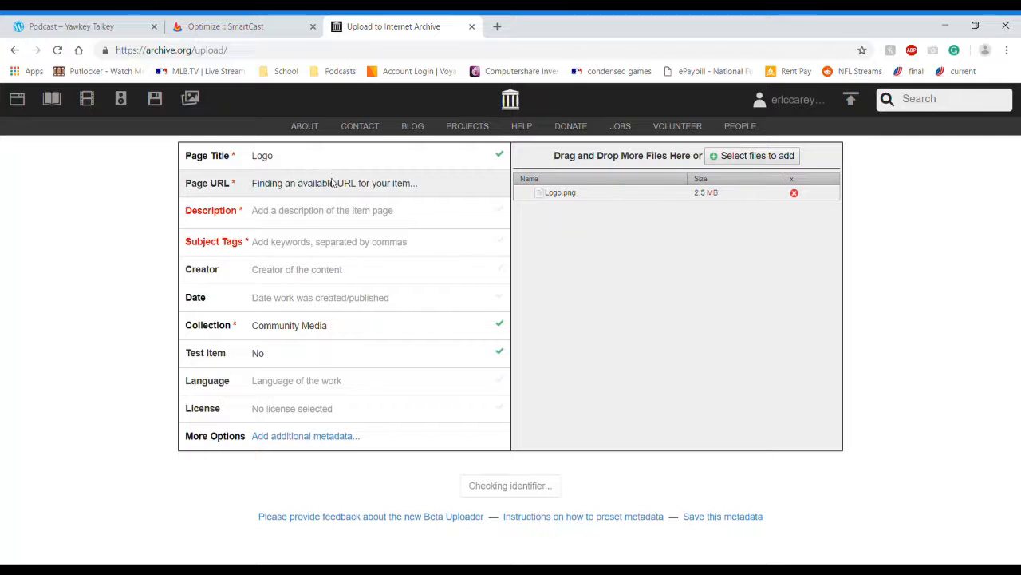
Step: Fill in jbdj as the description and jd as the subject tag, and upload the logo to create the item
drag(577, 195, 487, 254)
click(346, 219)
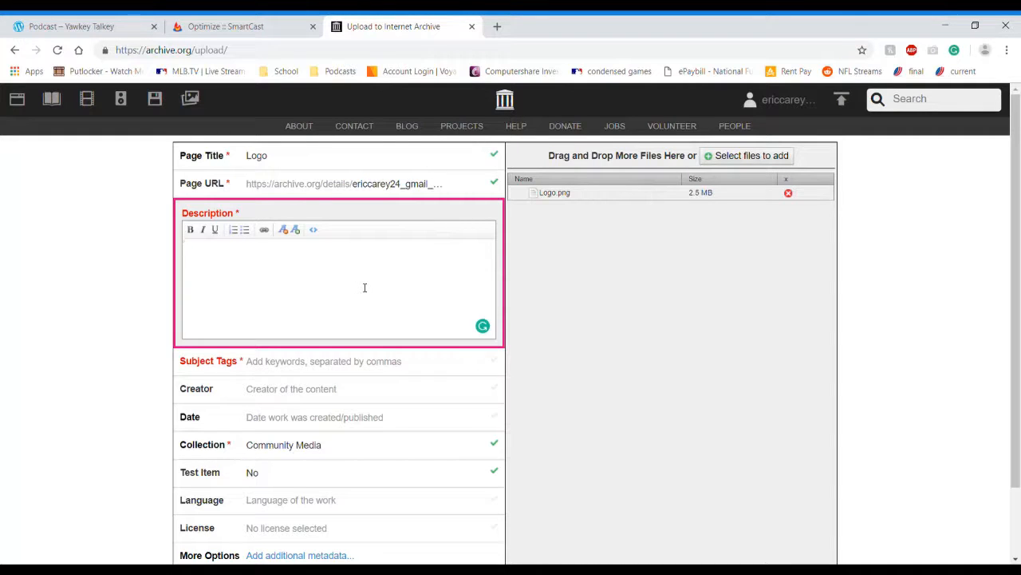
text(jbdj)
key(Tab)
text(jd)
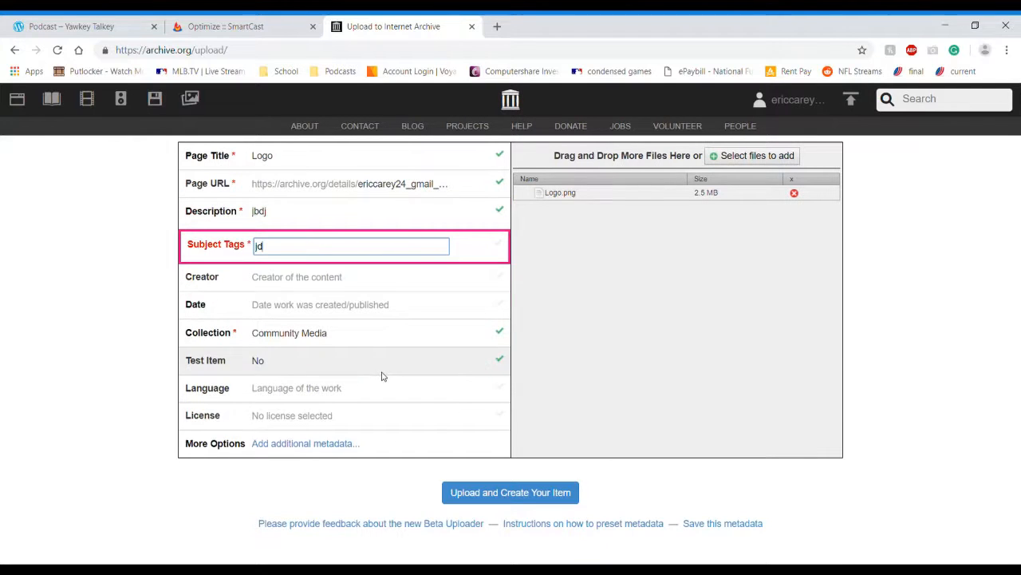
click(520, 488)
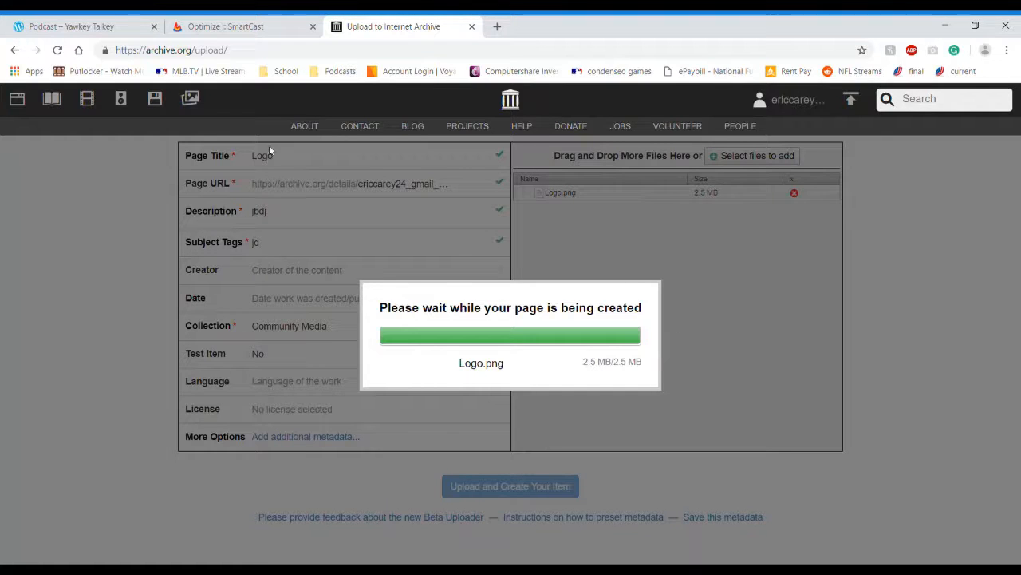
Step: Open the full PNG file from the newly created Logo item's page and select the image's URL
click(227, 26)
click(369, 27)
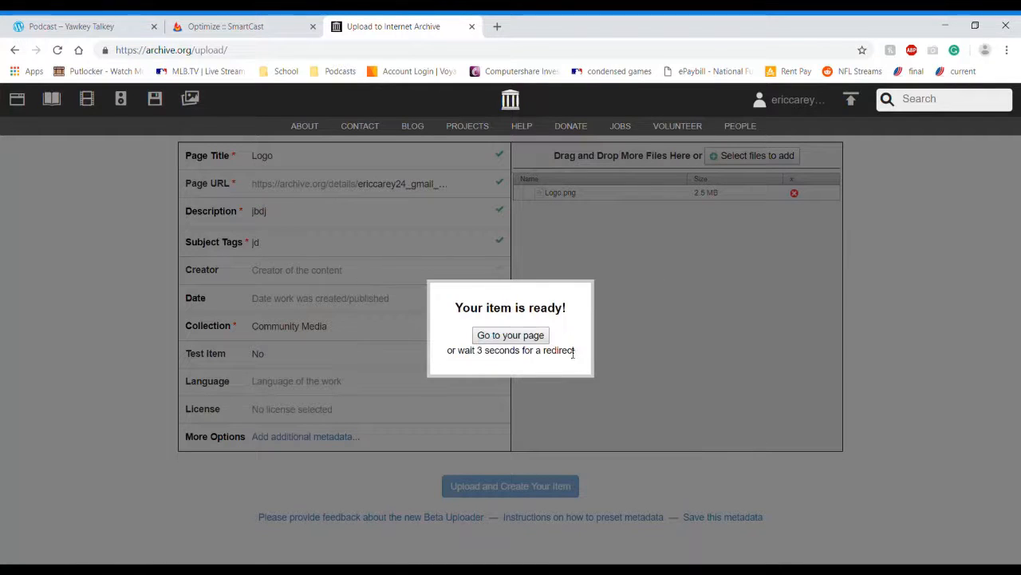
click(538, 340)
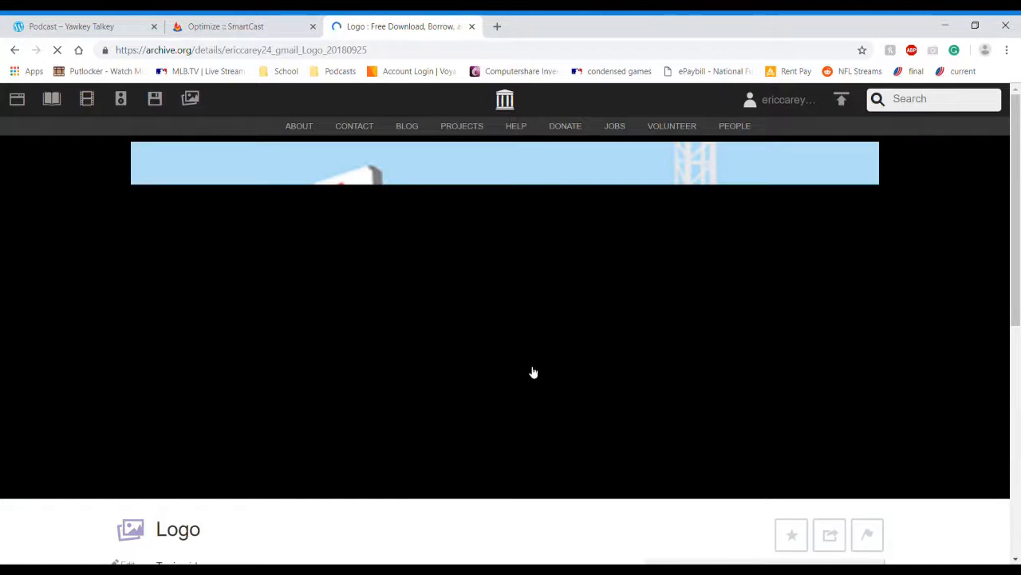
scroll(542, 403, down, 5)
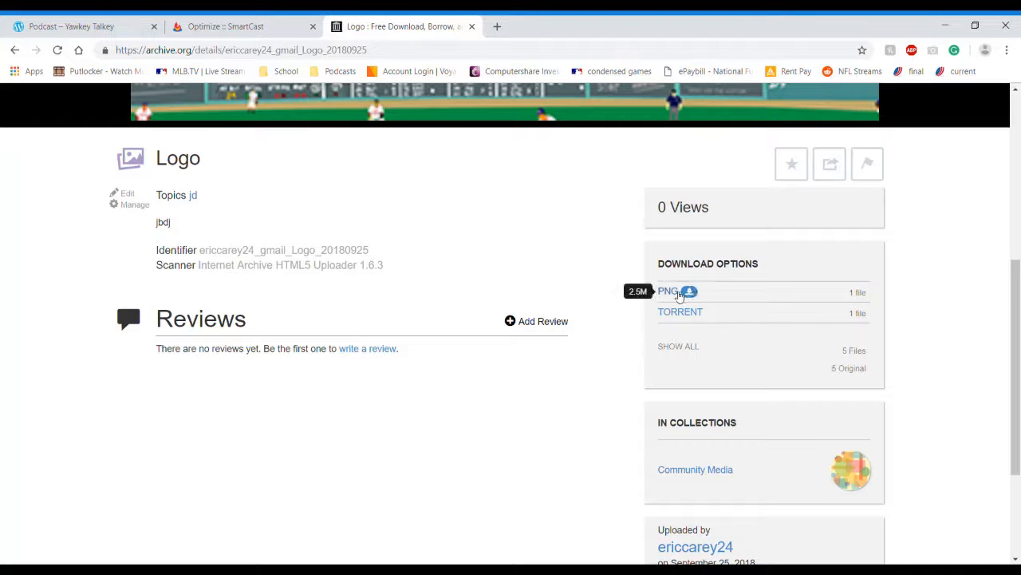
click(676, 295)
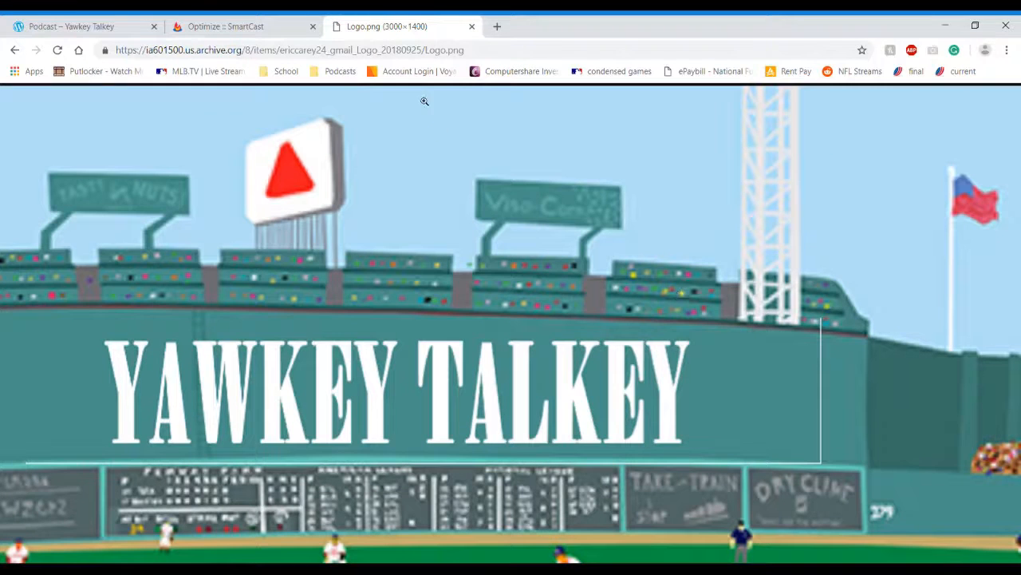
click(499, 51)
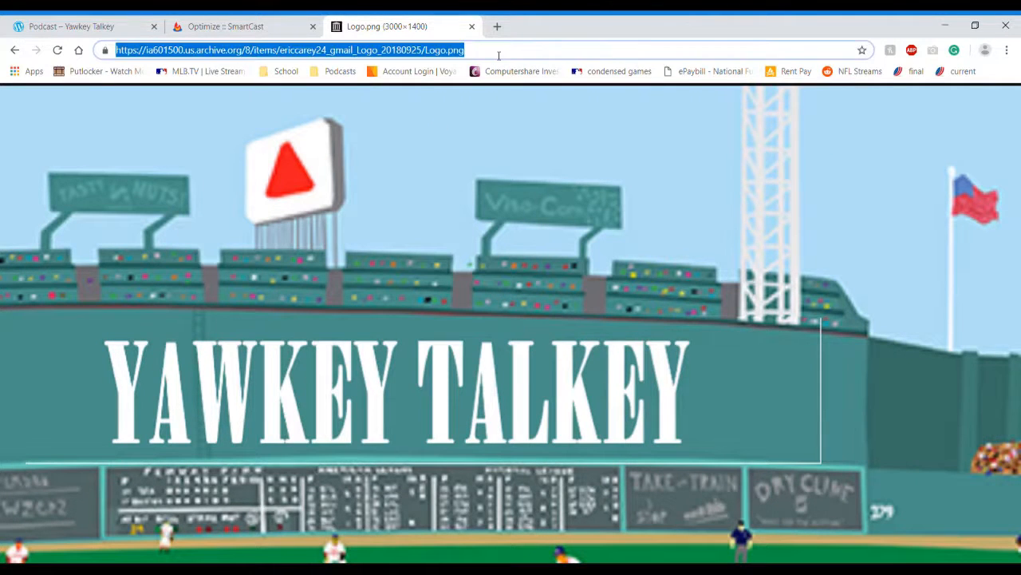
Step: Switch back to FeedBurner's SmartCast settings and examine the podcast image location field
click(226, 27)
click(536, 177)
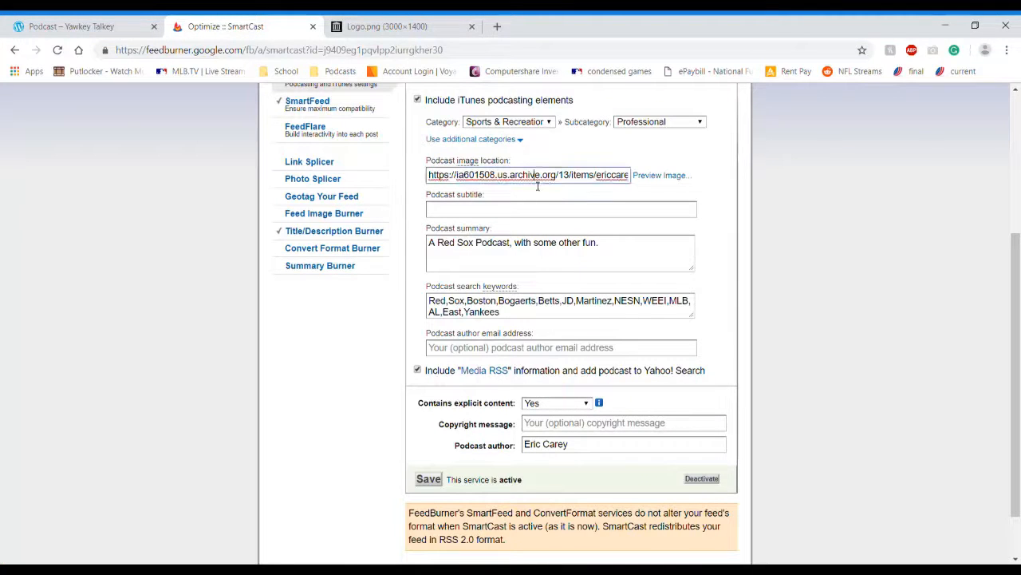
click(707, 176)
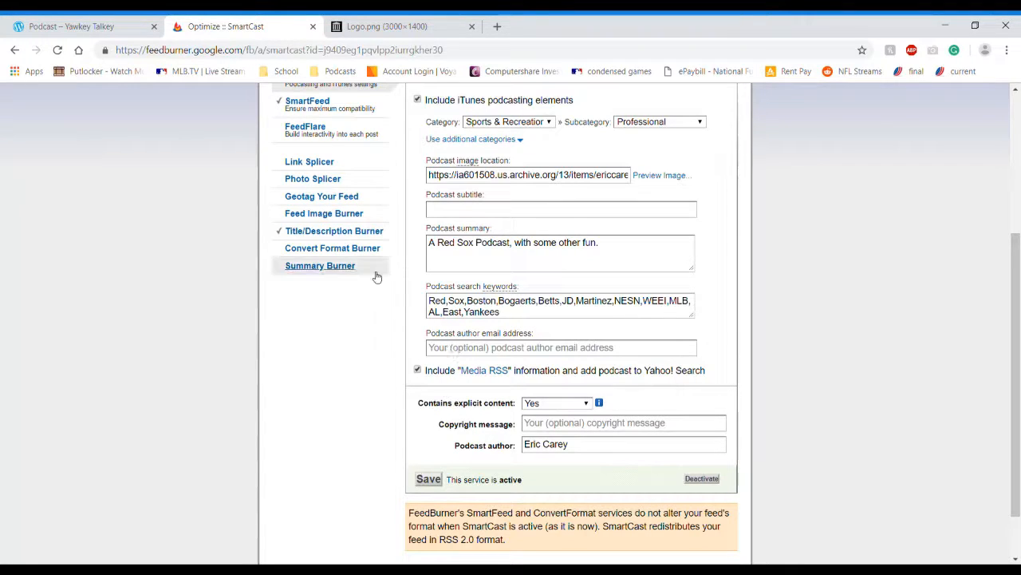
Step: Look over the author email, explicit content and enclosure settings in SmartCast, and return to the Logo.png image
click(475, 347)
click(355, 364)
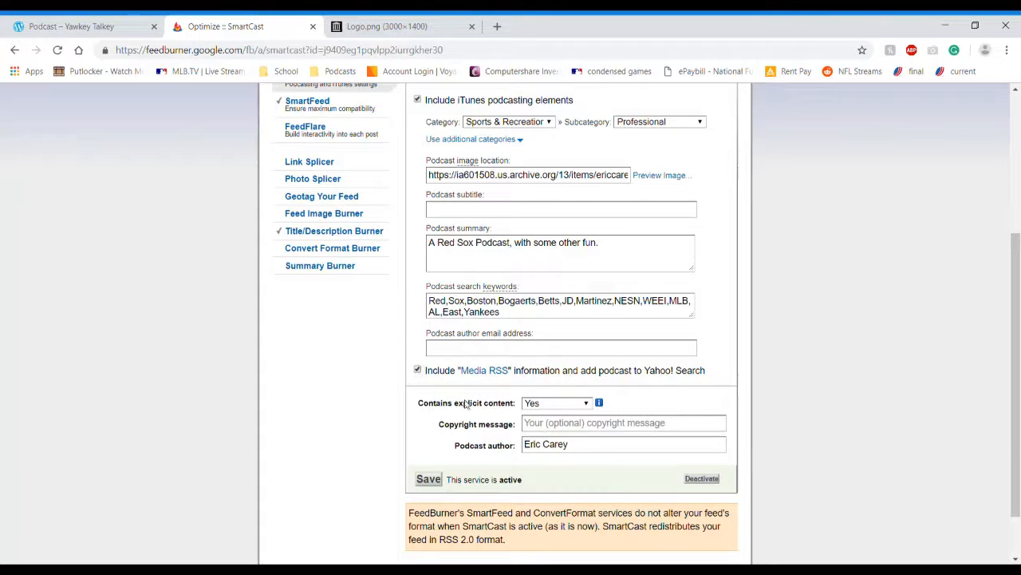
scroll(482, 433, down, 1)
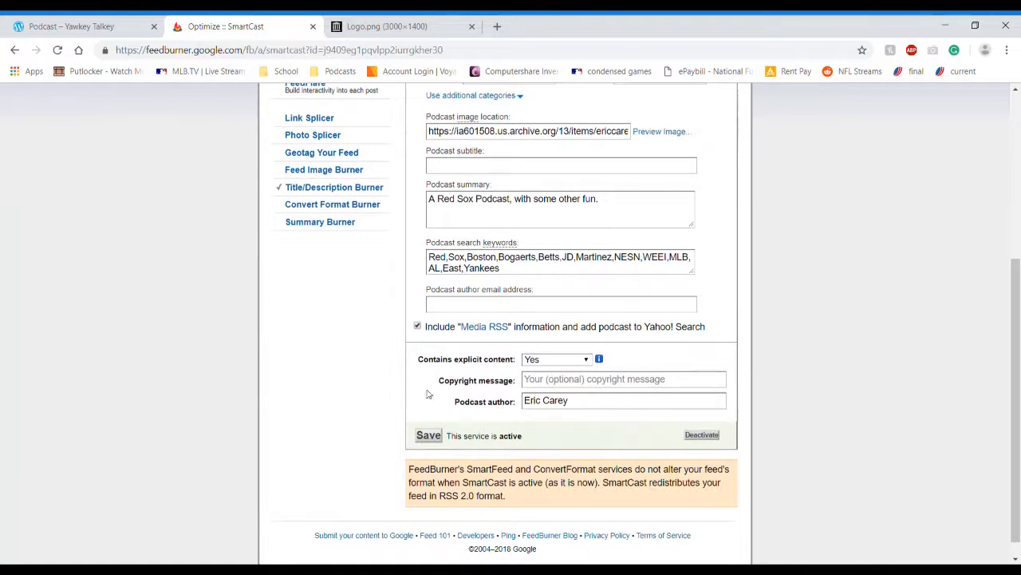
scroll(360, 299, up, 2)
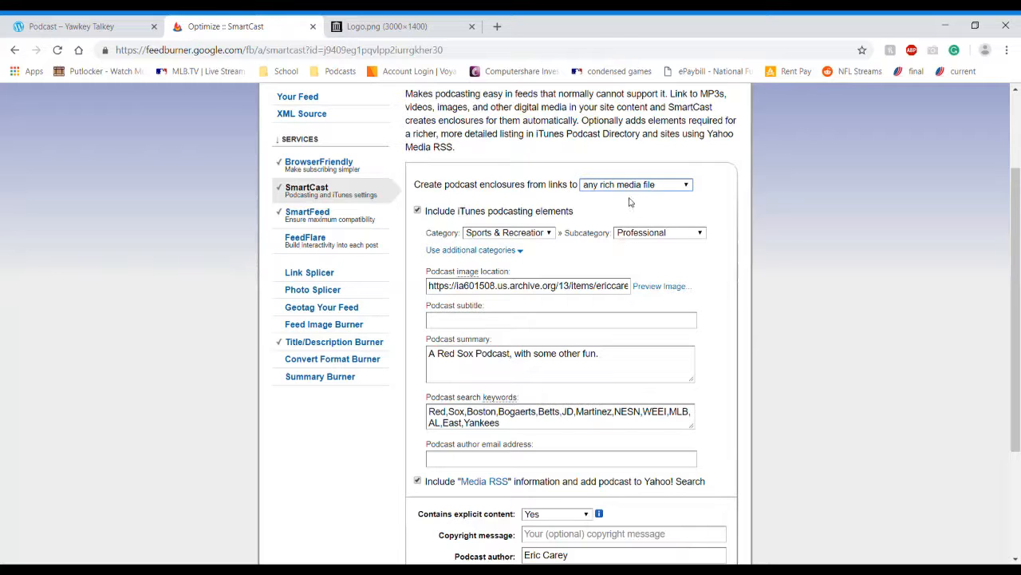
scroll(756, 219, down, 3)
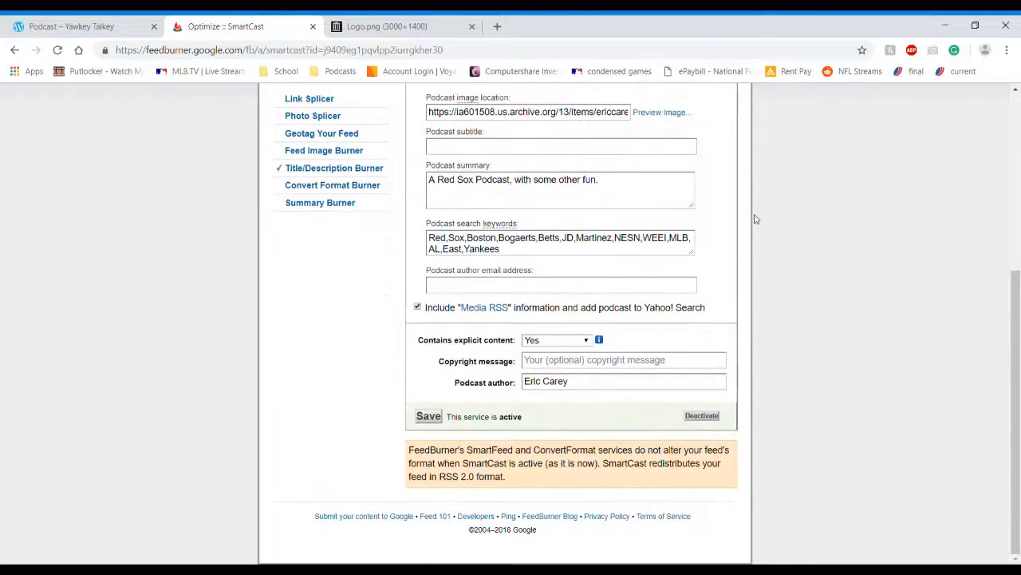
scroll(754, 215, up, 5)
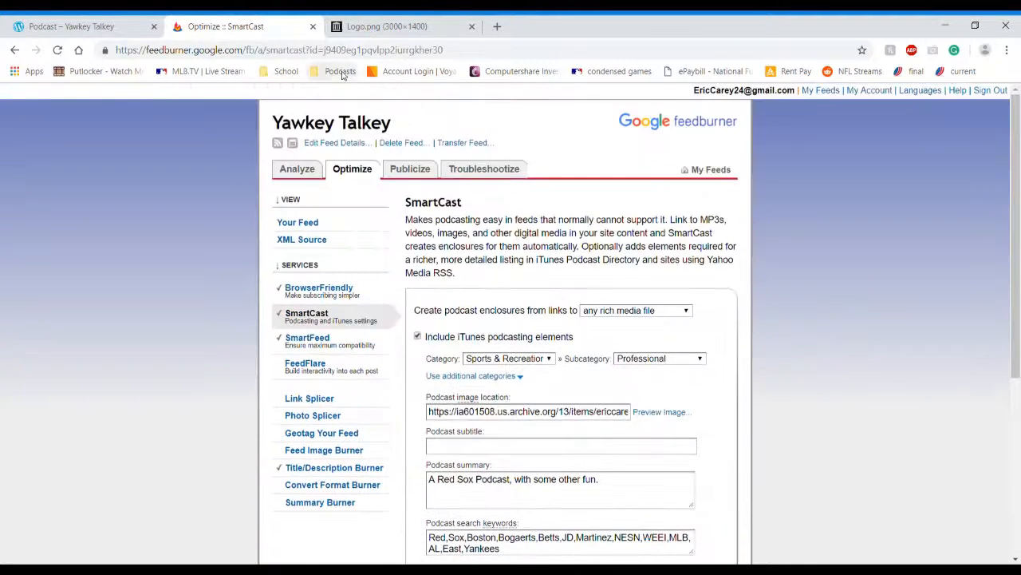
click(380, 28)
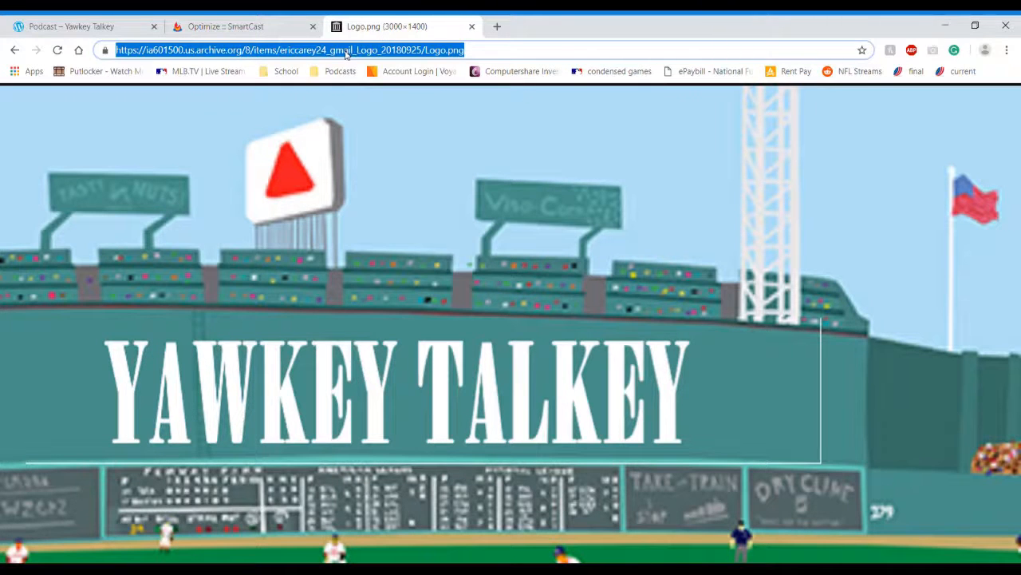
Step: Search the web for "itunes podcast connect" and open the iTunes Connect site
text(pod)
key(BackSpace)
key(BackSpace)
key(BackSpace)
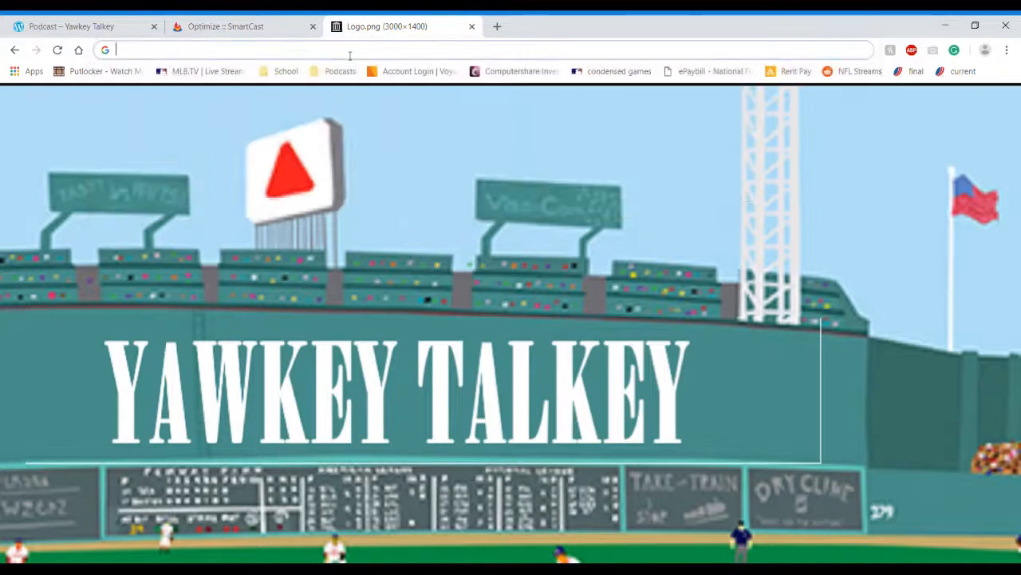
text(itunes podcast)
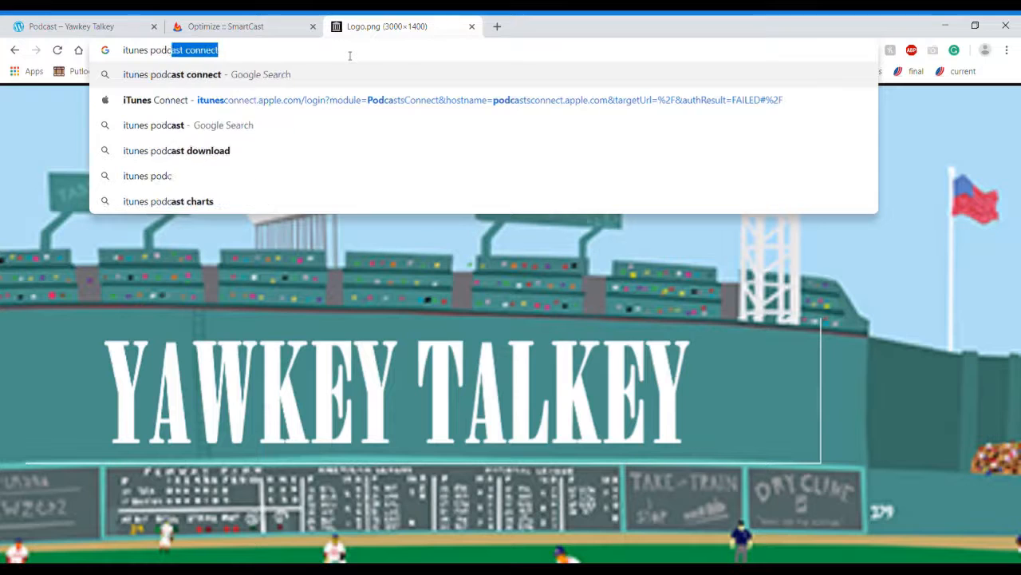
text( connect)
key(Return)
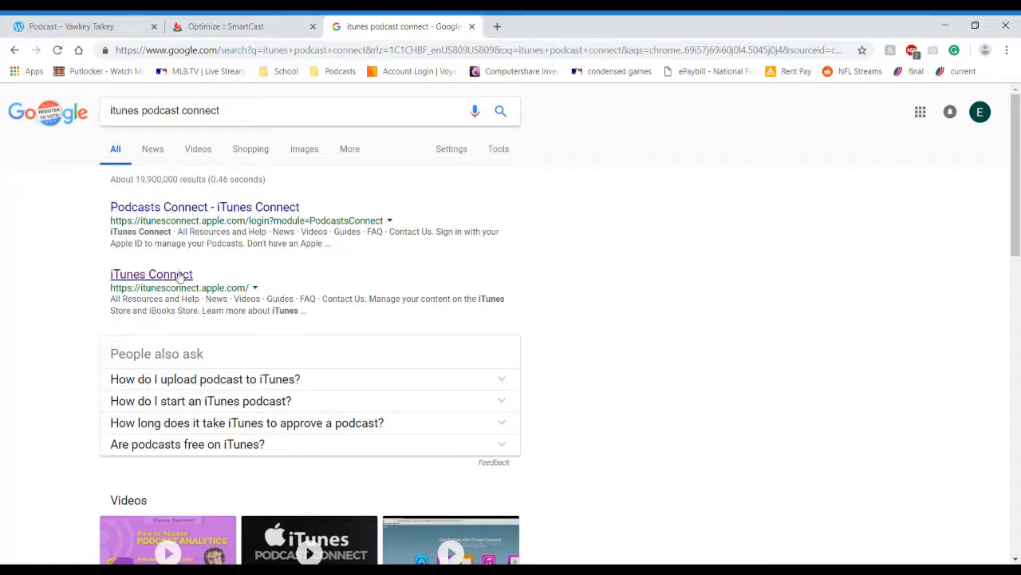
click(177, 275)
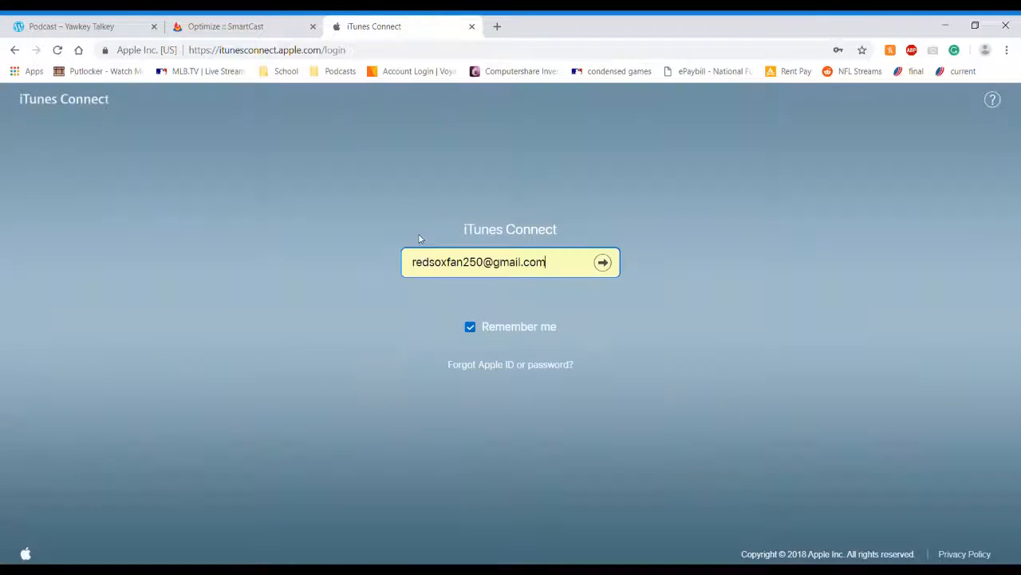
Step: Sign in to iTunes Connect with the prefilled Apple ID and password, and open Podcasts Connect
click(603, 263)
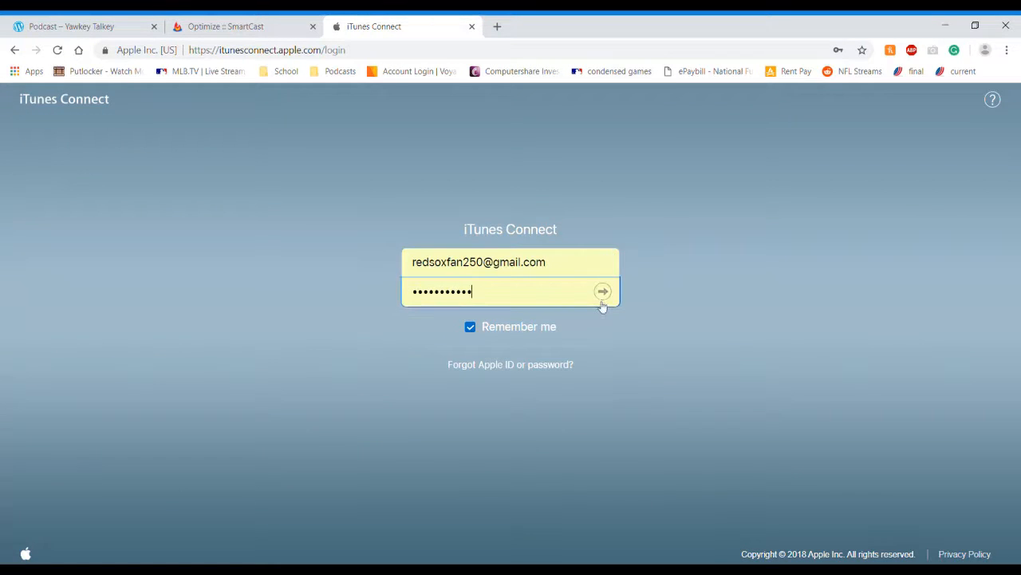
click(605, 295)
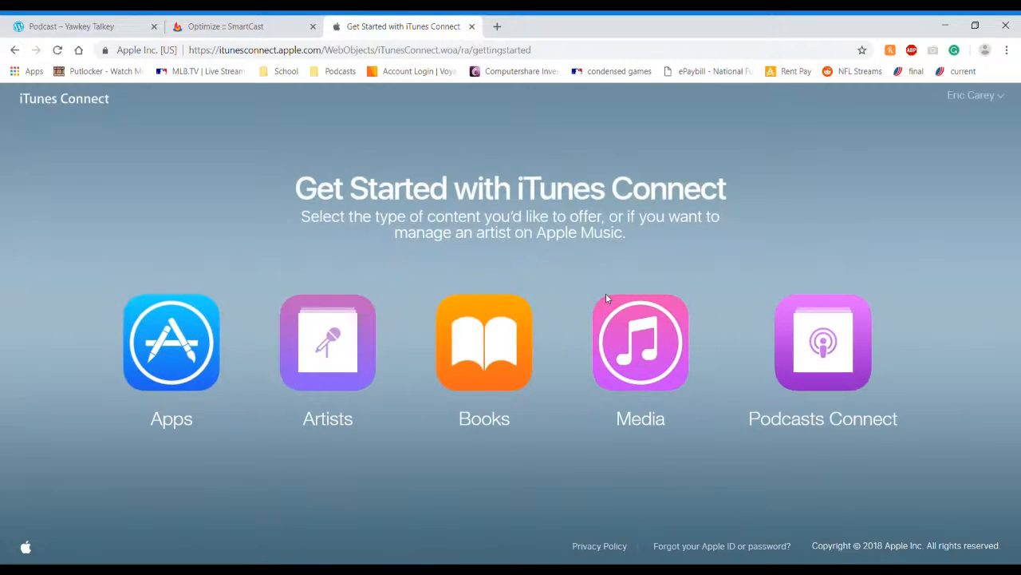
click(821, 338)
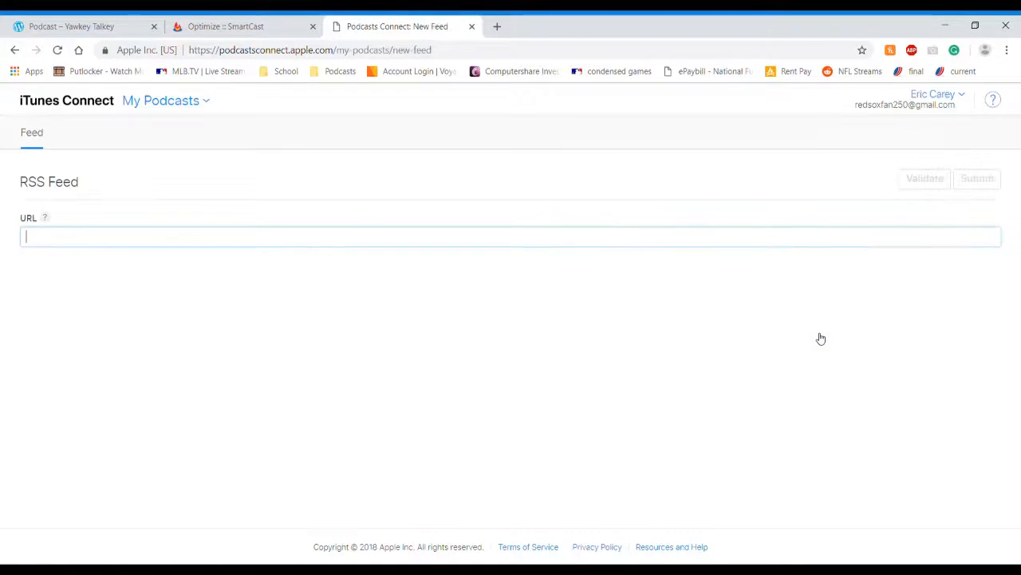
click(206, 25)
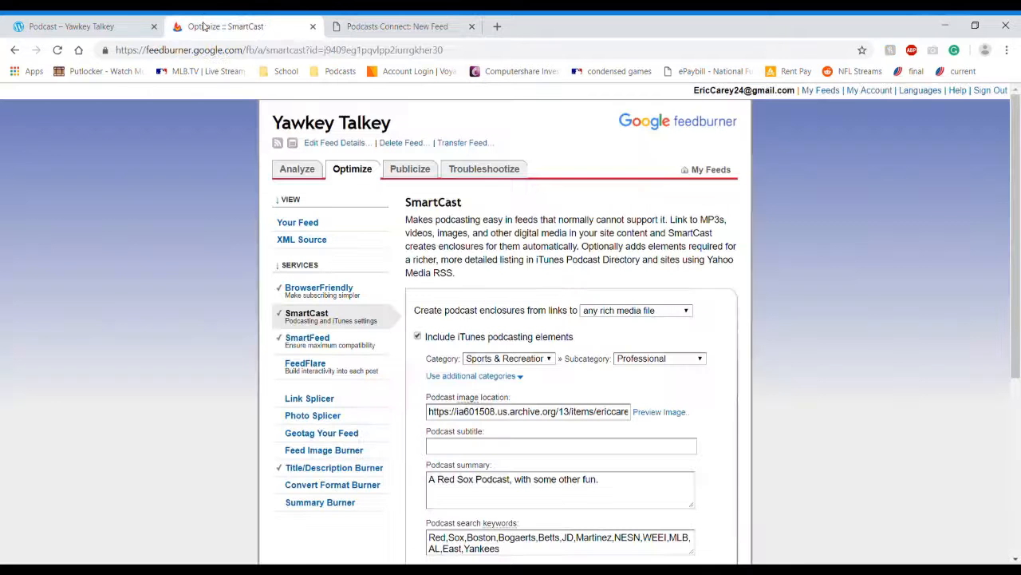
click(355, 144)
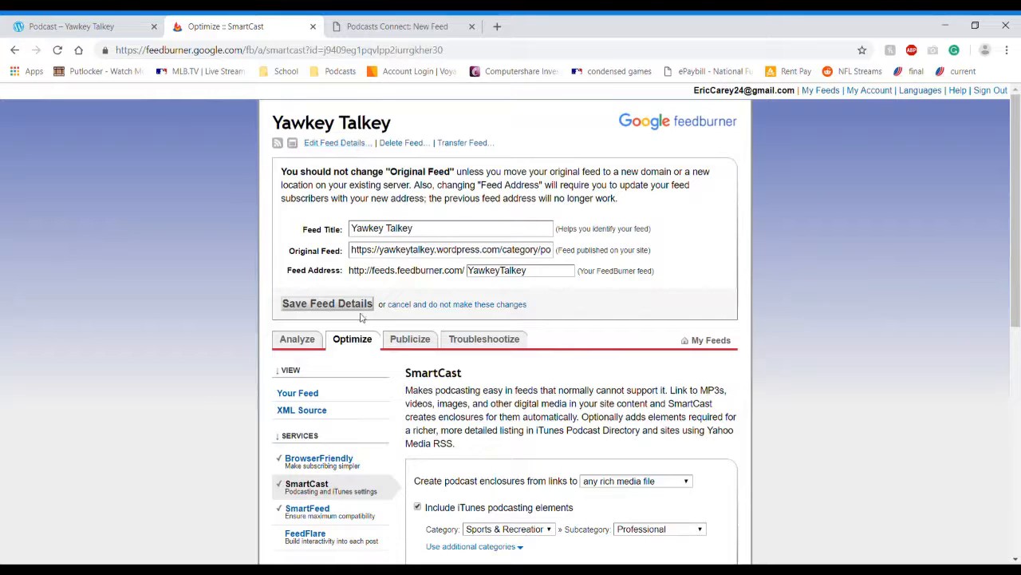
drag(350, 272, 466, 271)
key(ctrl+c)
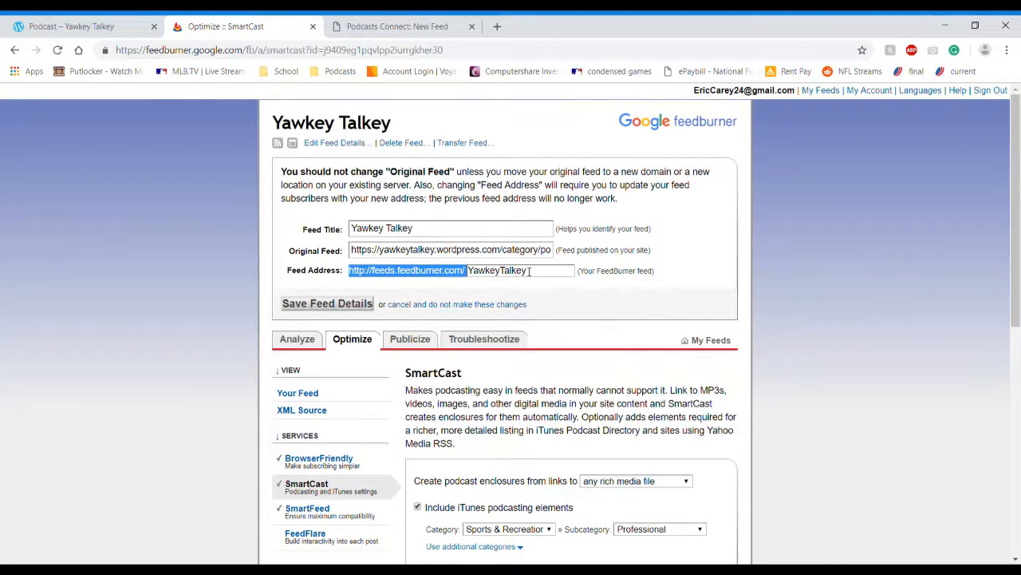
click(397, 27)
key(ctrl+v)
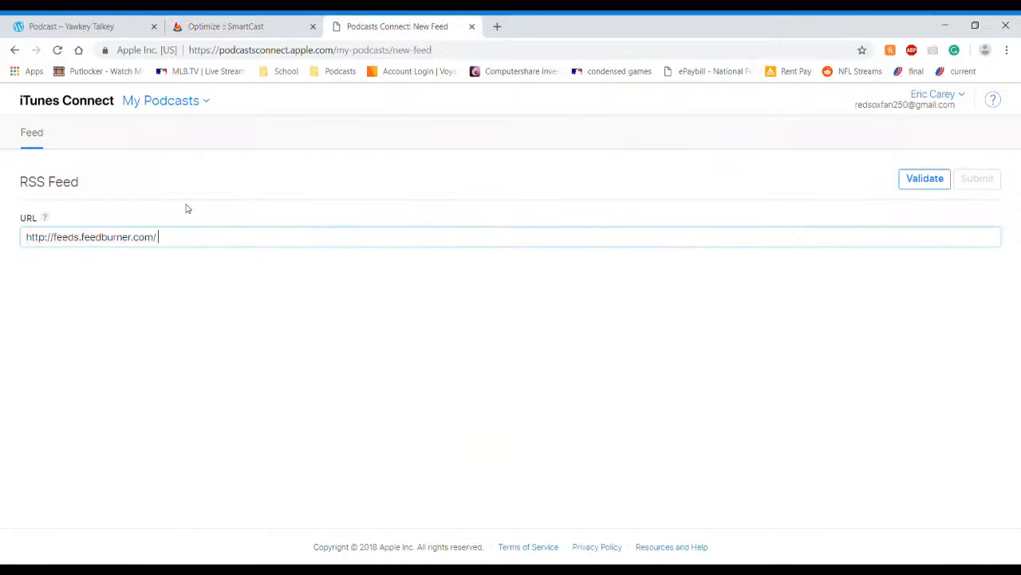
Step: Append the feed name YawkeyTalkey from FeedBurner to the RSS feed URL, without a space, and validate the feed
click(236, 28)
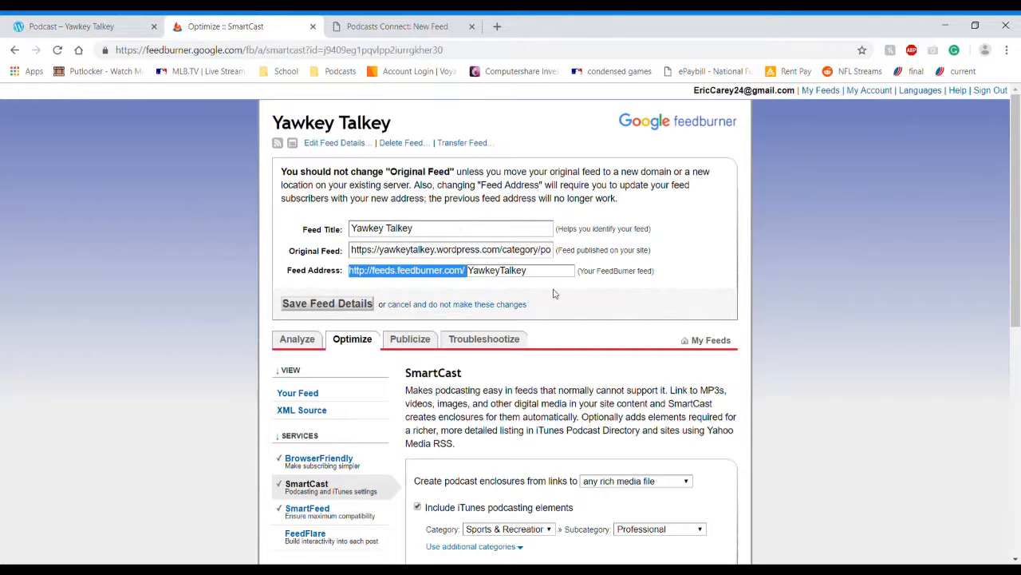
drag(552, 272, 472, 271)
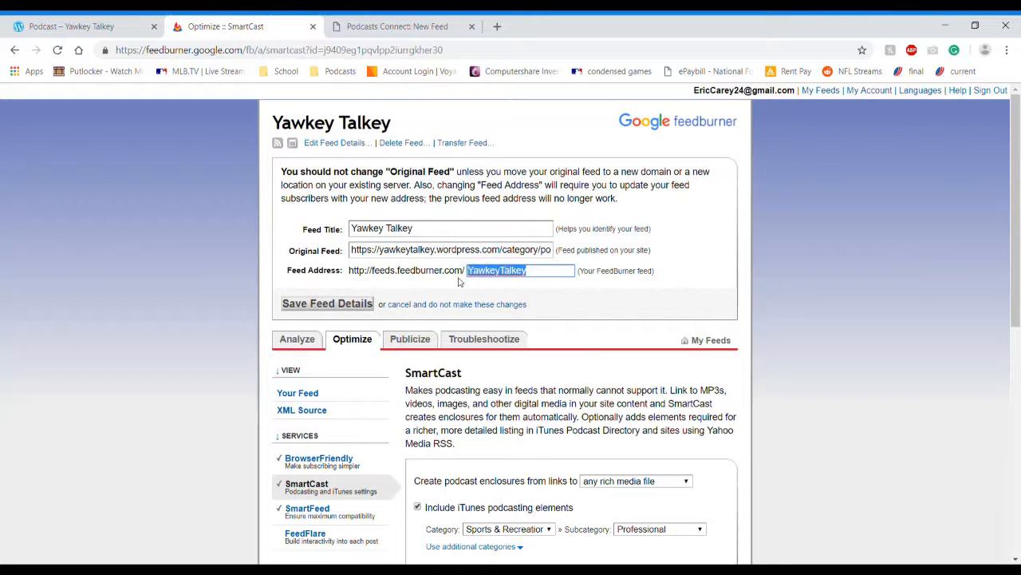
key(ctrl+c)
click(359, 26)
key(ctrl+v)
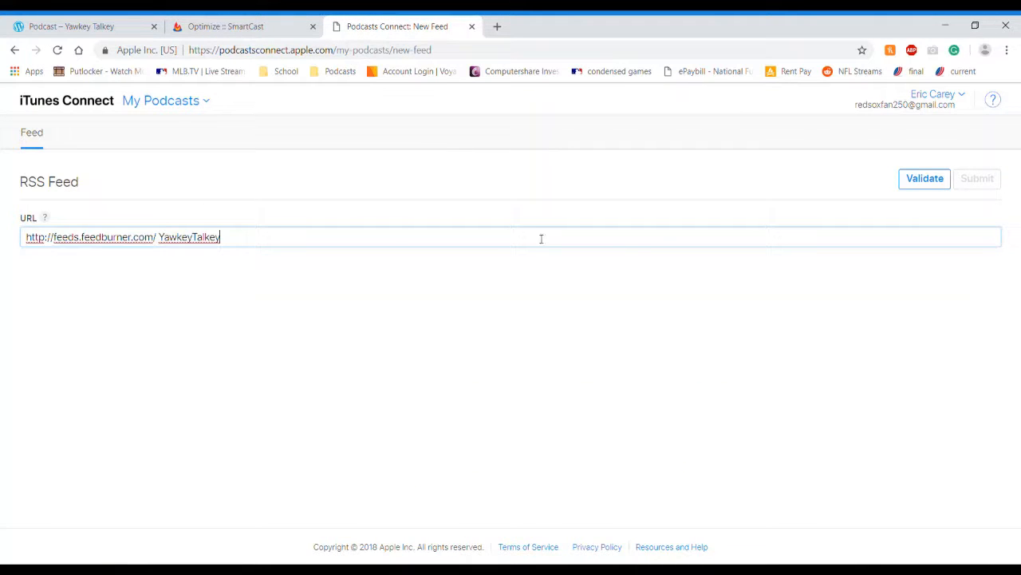
click(930, 191)
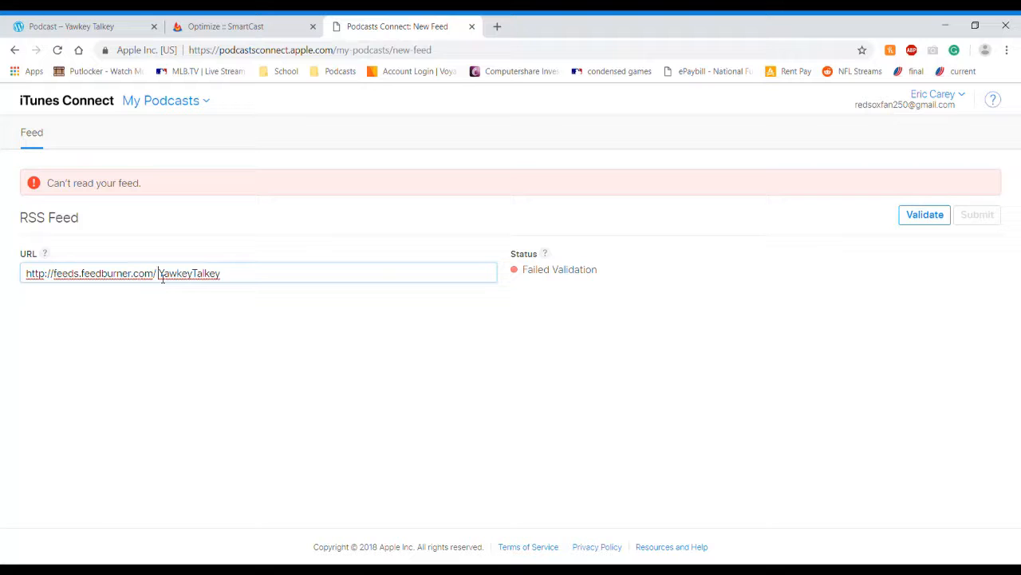
click(911, 215)
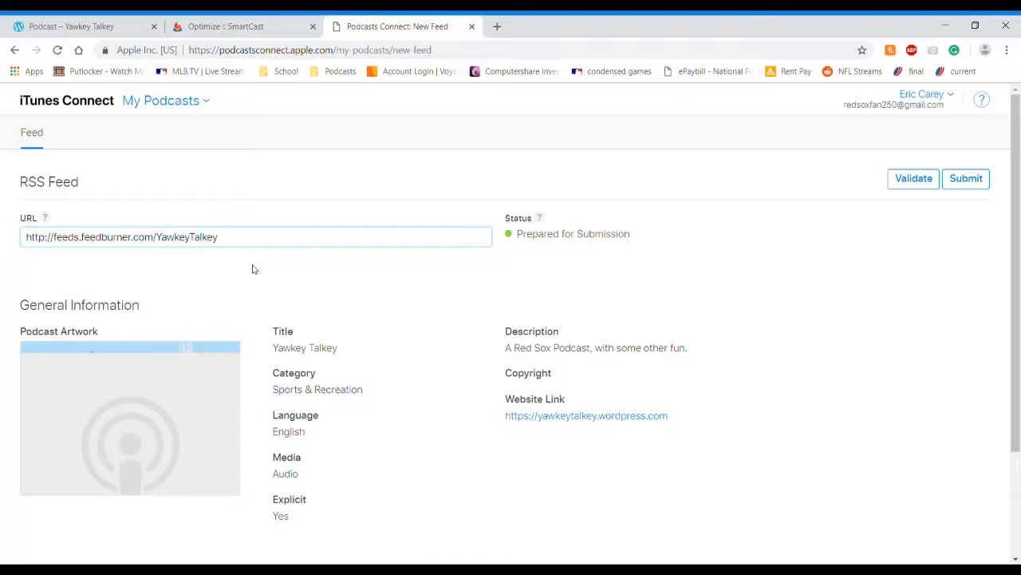
Step: Review the validated feed's artwork, title, category, description, explicit setting and episode list
scroll(399, 333, down, 2)
scroll(399, 333, down, 1)
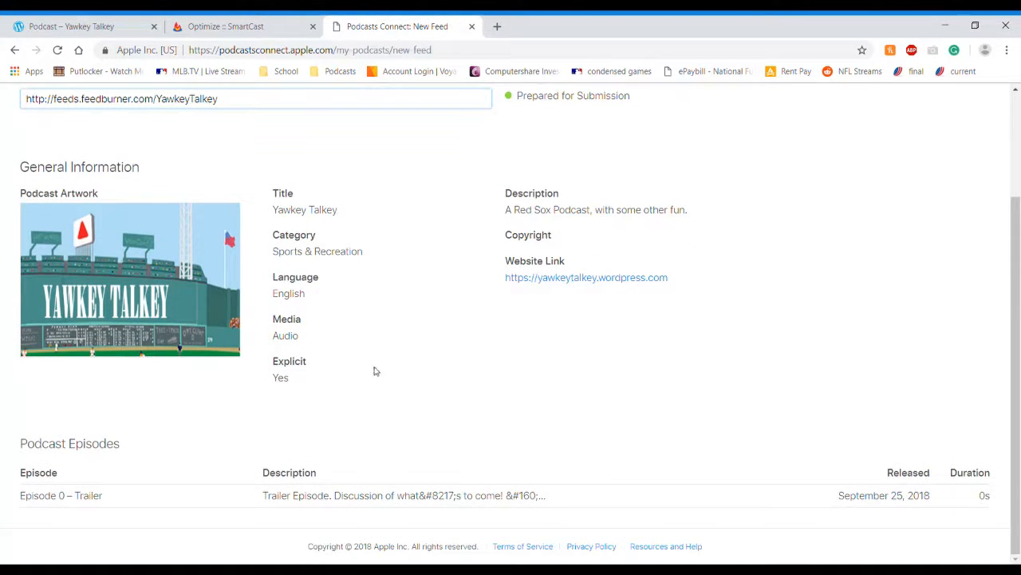
scroll(371, 371, up, 2)
scroll(371, 371, down, 2)
scroll(331, 309, up, 3)
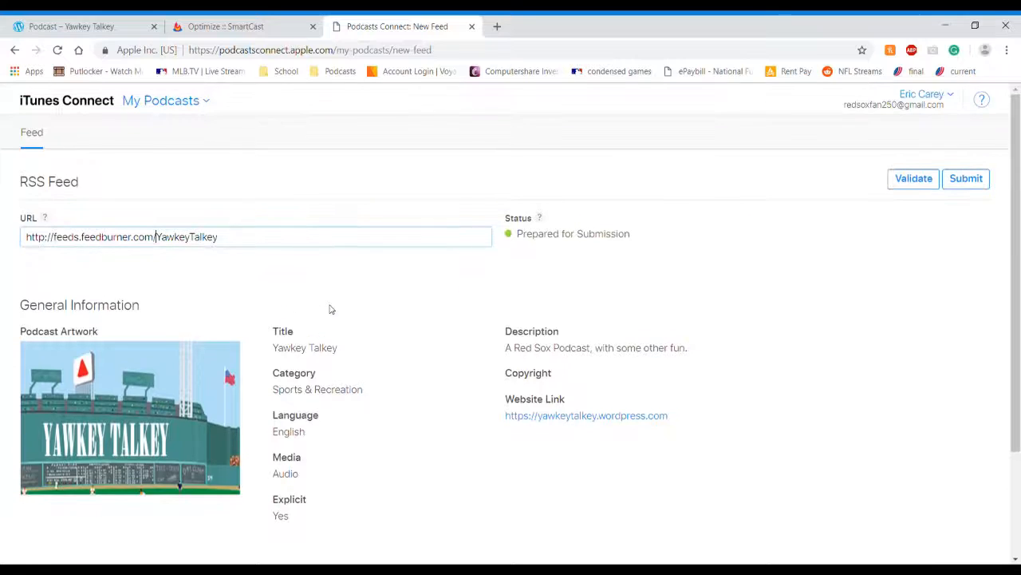
scroll(331, 310, down, 3)
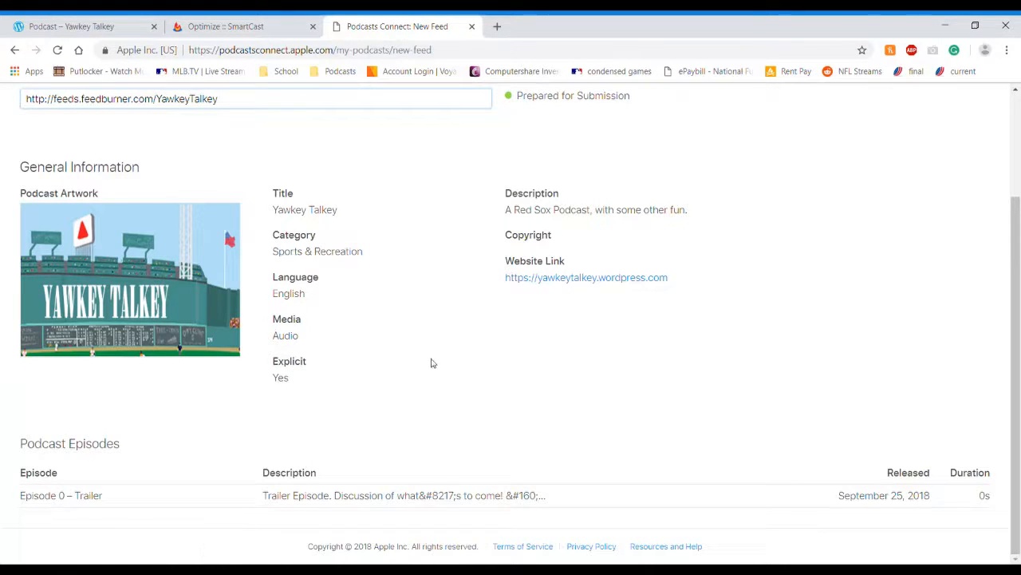
scroll(431, 361, up, 2)
scroll(431, 363, down, 2)
scroll(388, 306, up, 3)
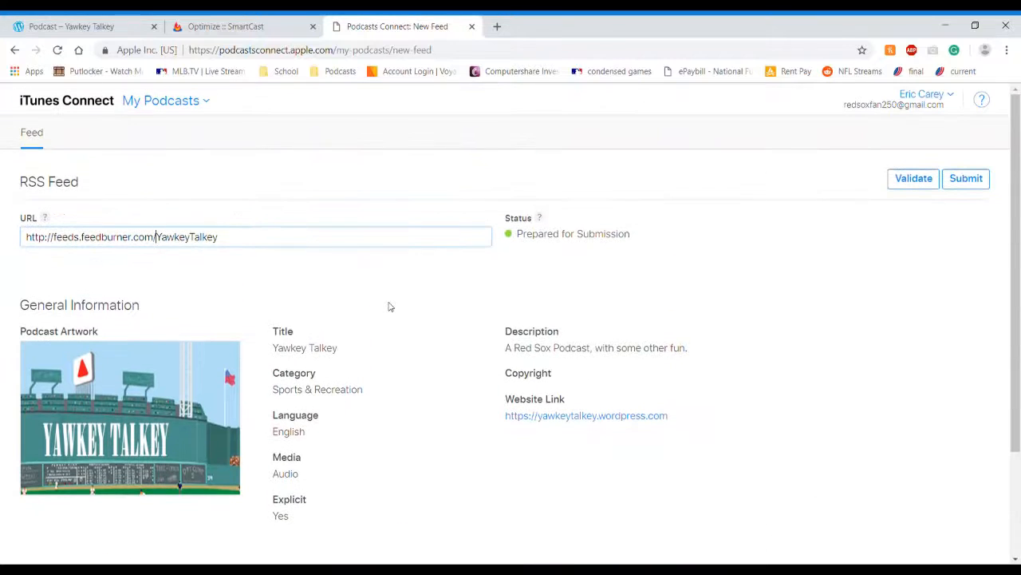
Step: Submit the Yawkey Talkey podcast feed to Apple for review
click(954, 183)
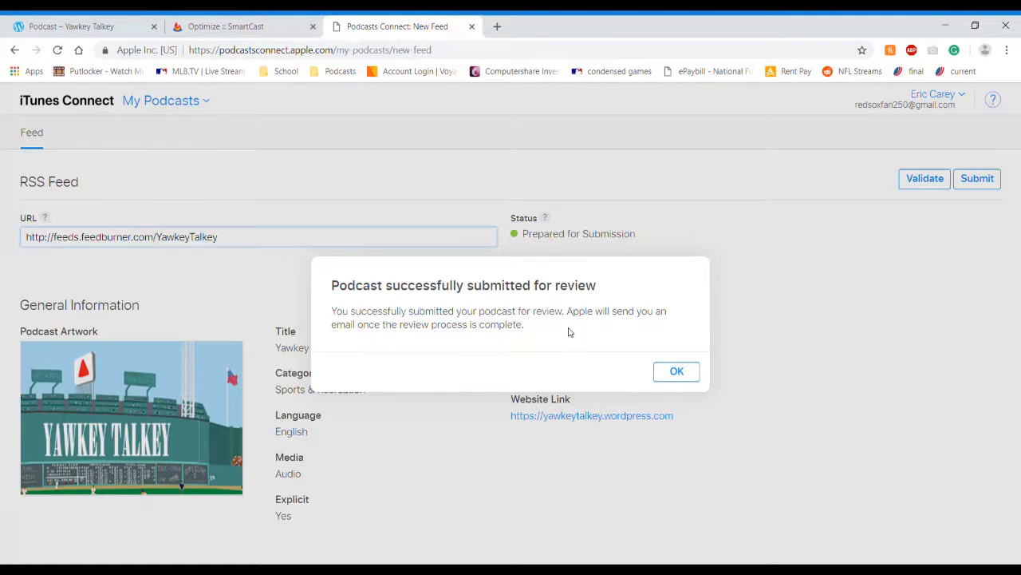
click(676, 374)
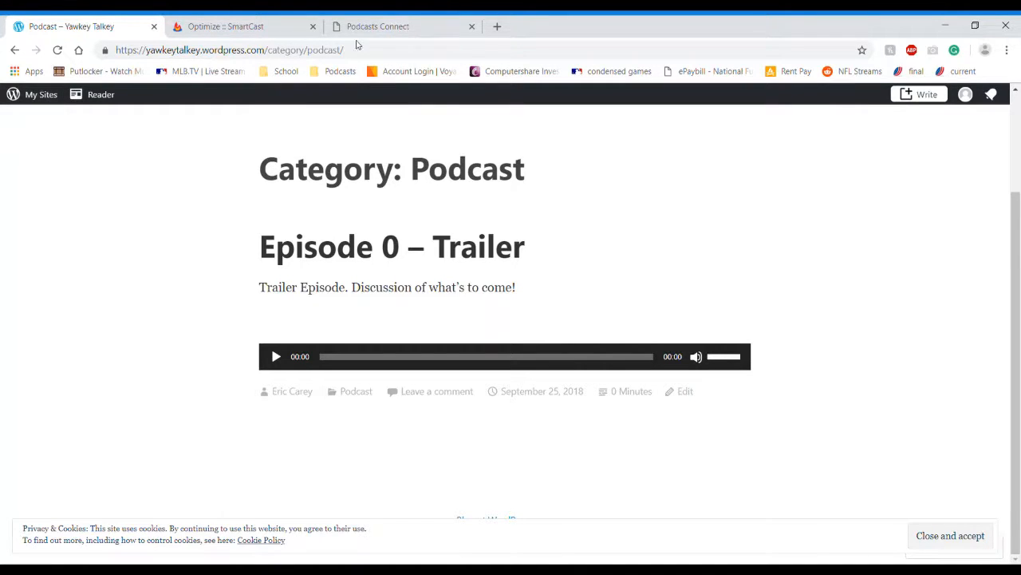
Step: Switch from Podcasts Connect to the Internet Archive site and open its file uploader
click(388, 24)
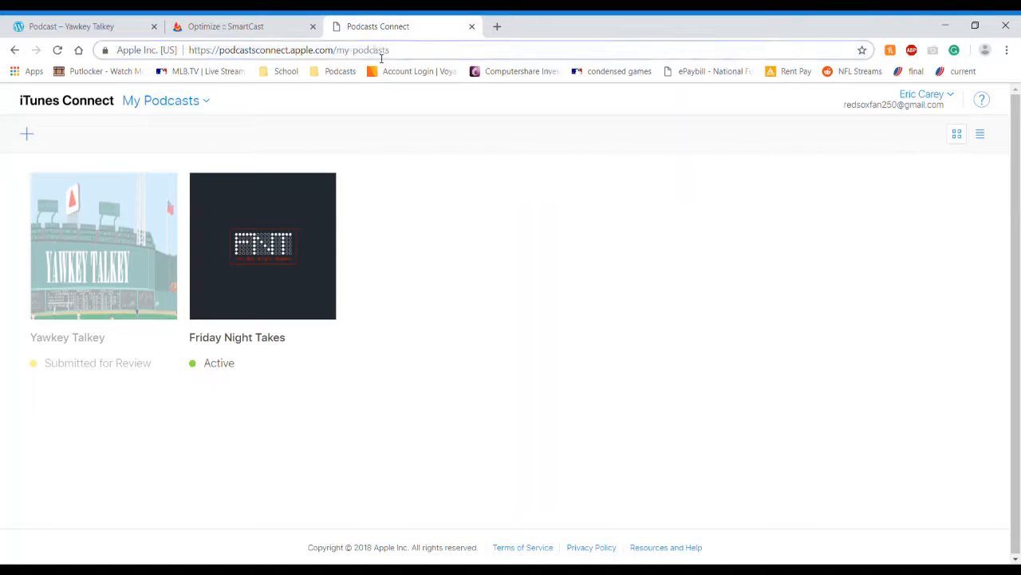
click(381, 54)
text(archi)
key(Return)
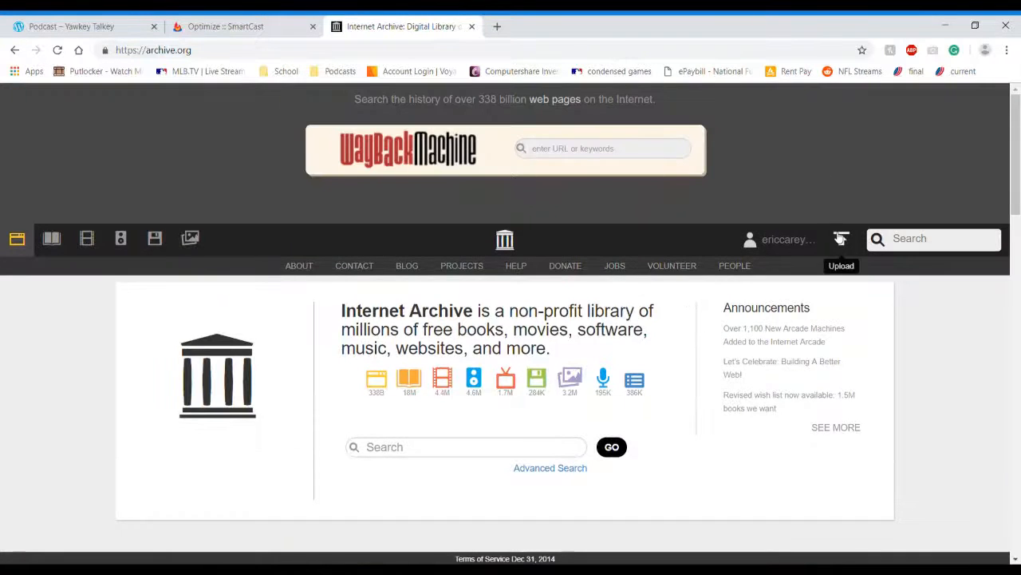
click(841, 239)
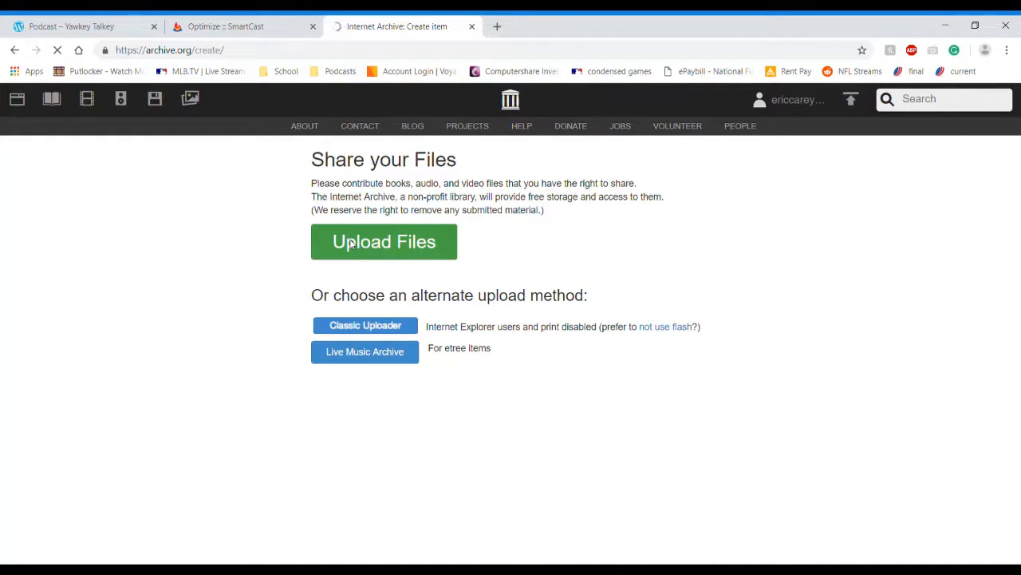
click(391, 241)
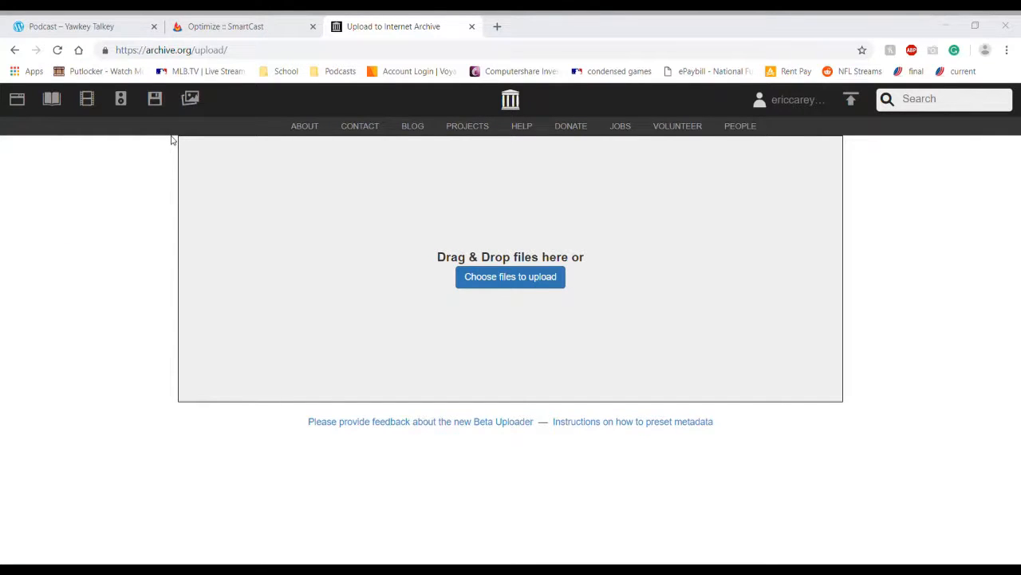
Step: Enter bndn as the subject tag and jerbr as the description for the Trailer Episode Final upload
click(393, 237)
text(bndn)
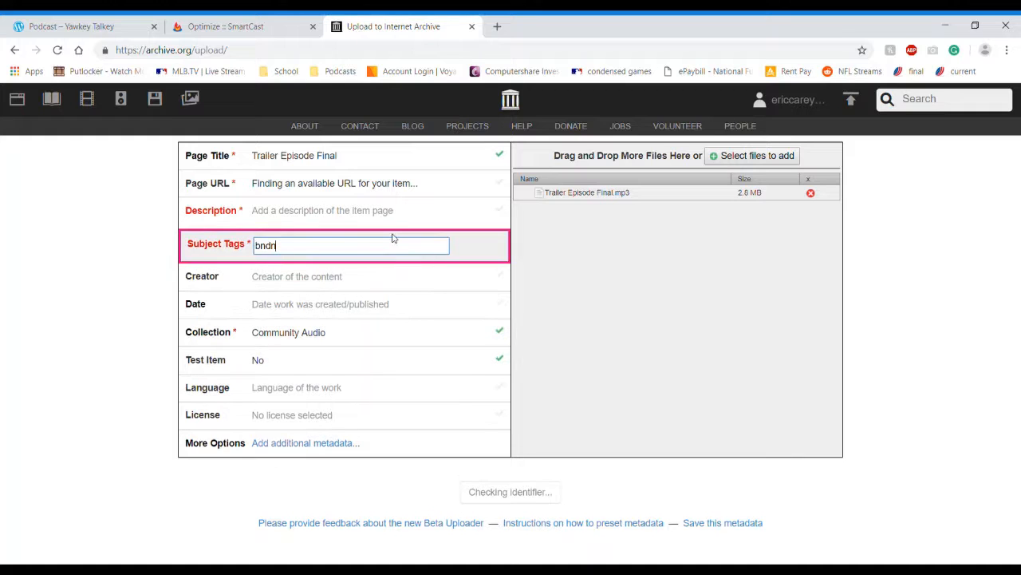
click(388, 212)
text(jerbr)
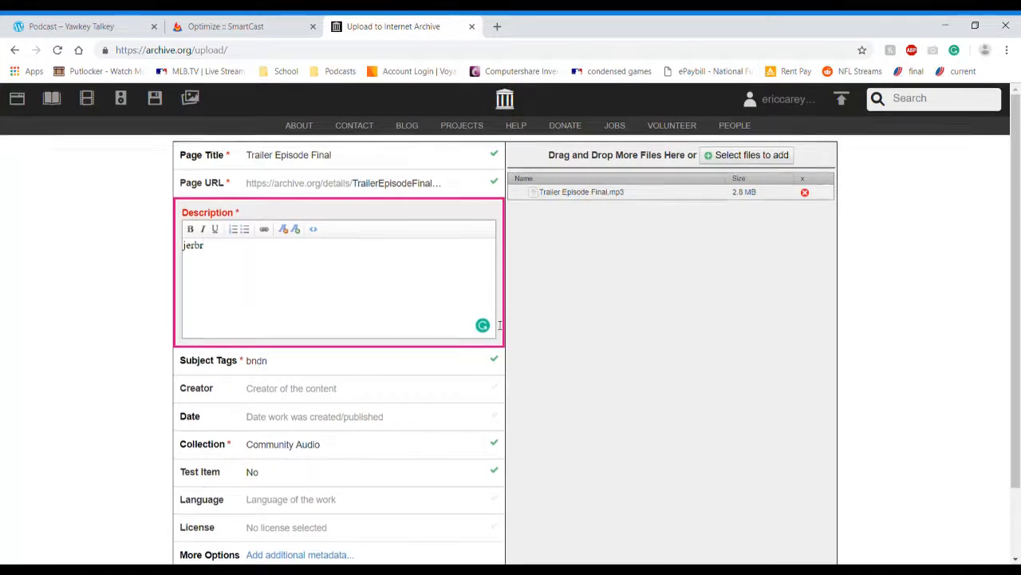
scroll(499, 325, down, 1)
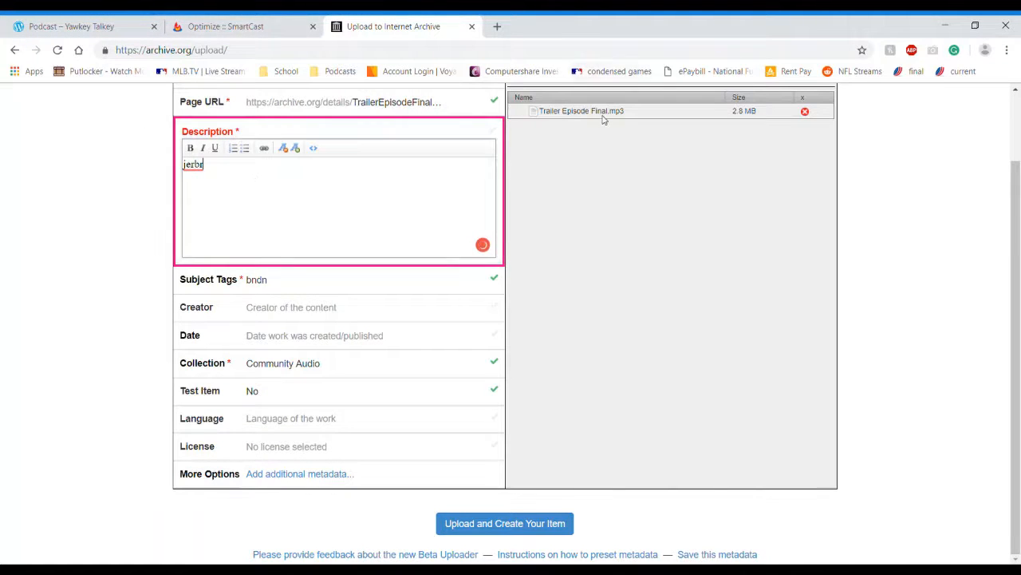
Step: Switch to the Yawkey Talkey WordPress site and start a new blog post
click(94, 28)
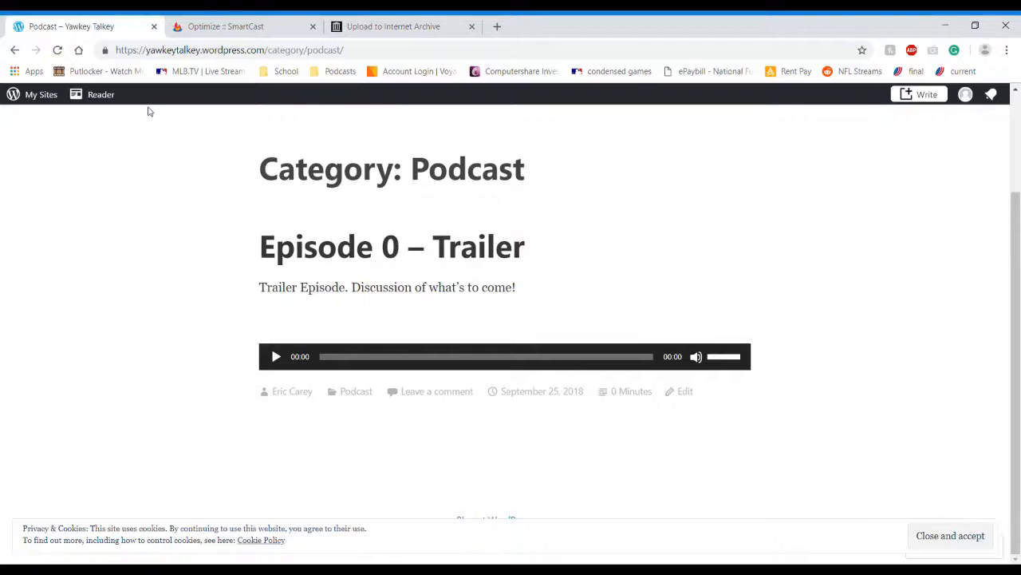
click(32, 96)
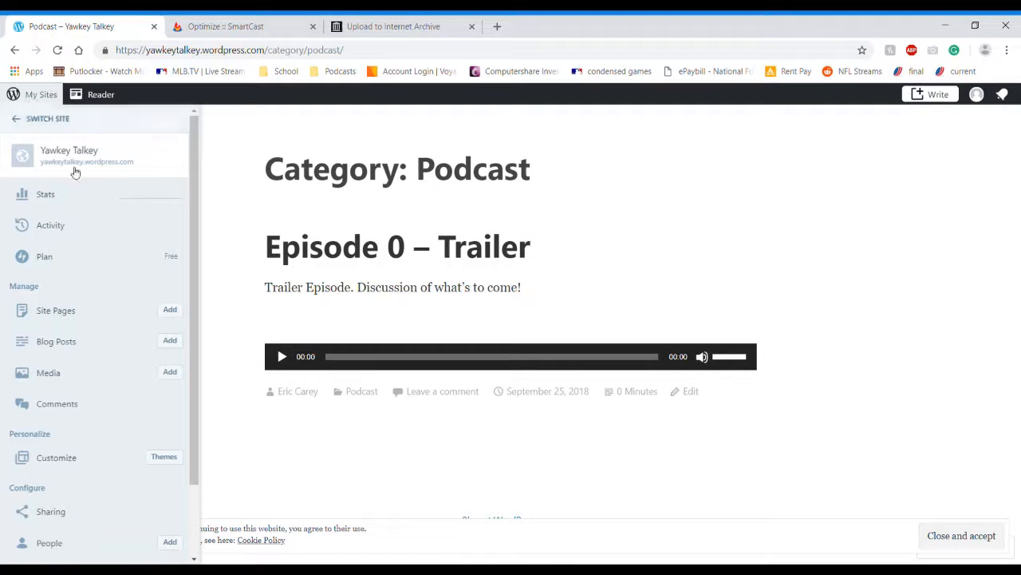
click(176, 344)
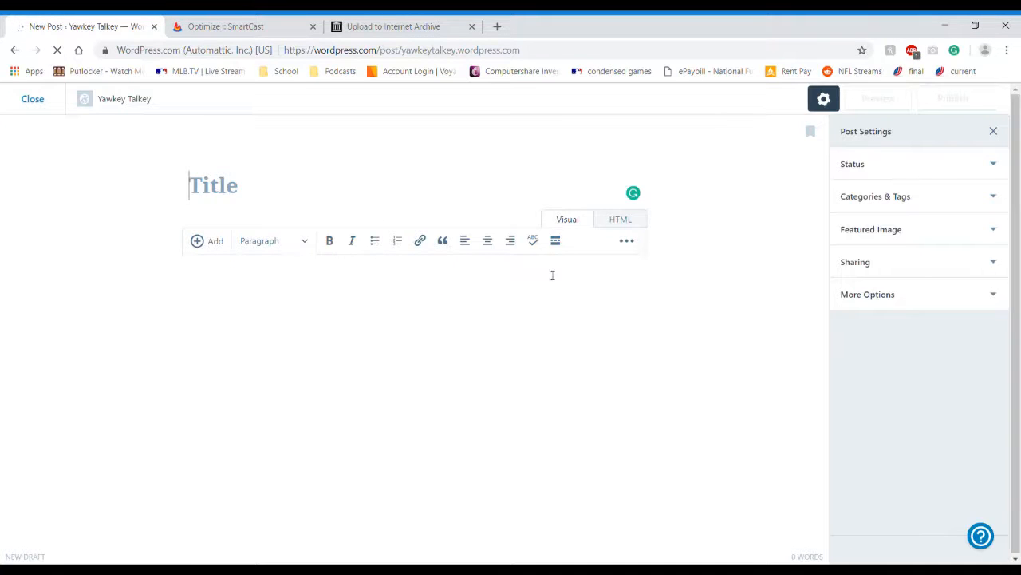
Step: Title the post jdebjjdbdjb, write jufbfc as its body text, and paste the copied YawkeyTalkey text on a new line
text(jdebjjdbdjb)
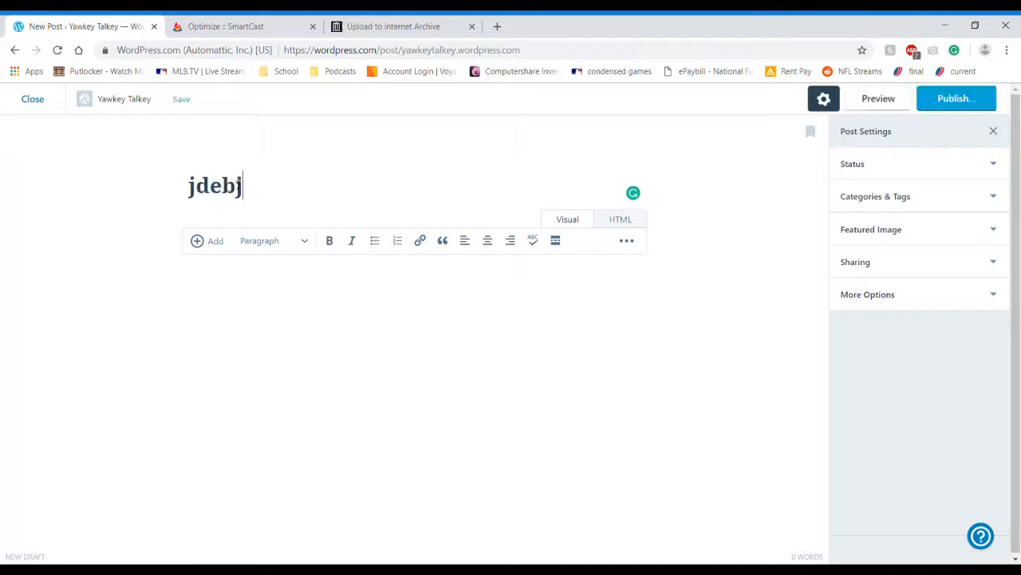
click(276, 316)
text(jufbfc)
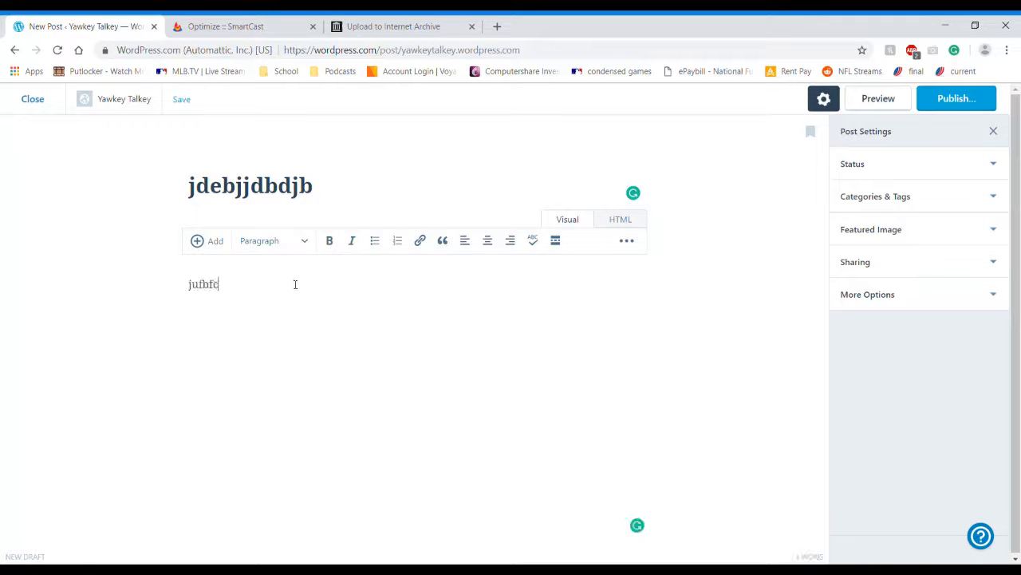
key(Return)
key(ctrl+v)
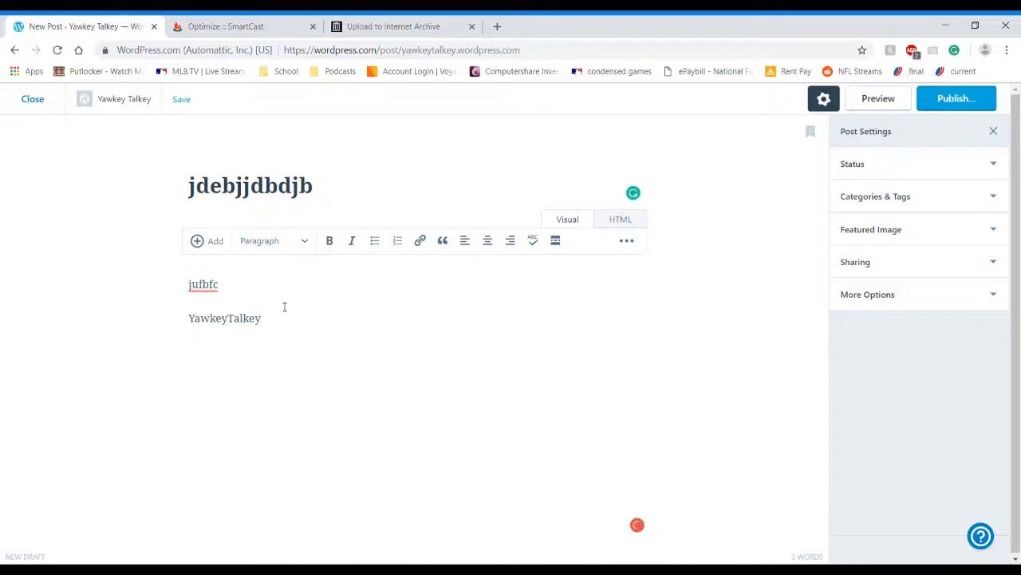
Step: Delete the pasted YawkeyTalkey line from the post body and categorize the post as Podcast instead of Uncategorized
drag(272, 318, 139, 335)
key(BackSpace)
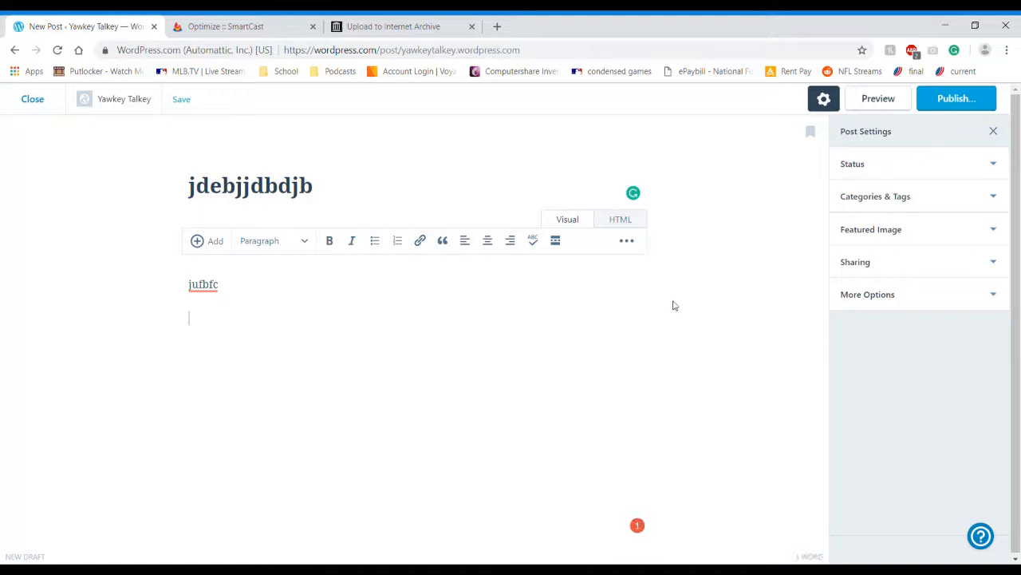
drag(852, 201, 858, 217)
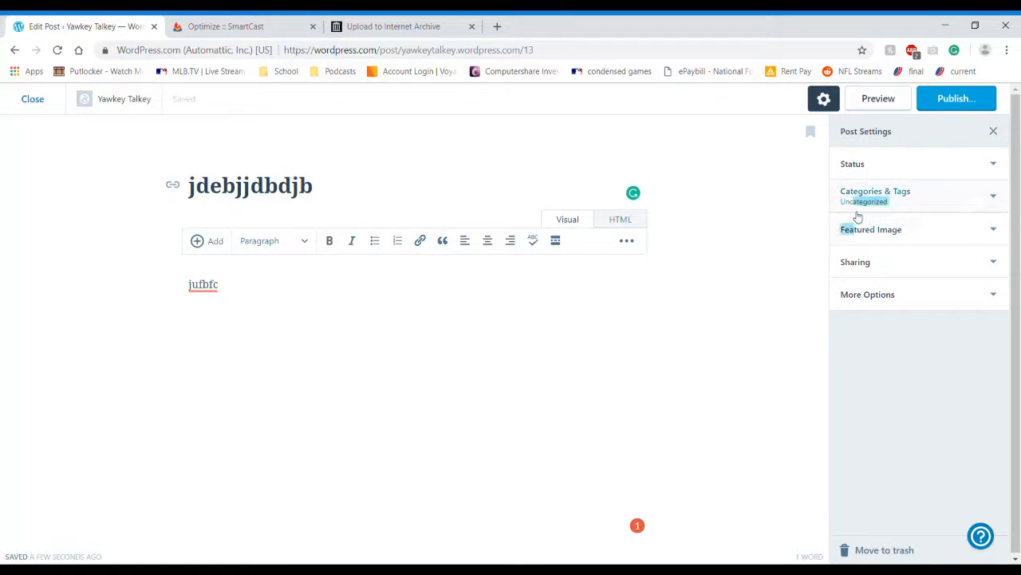
click(868, 200)
click(845, 240)
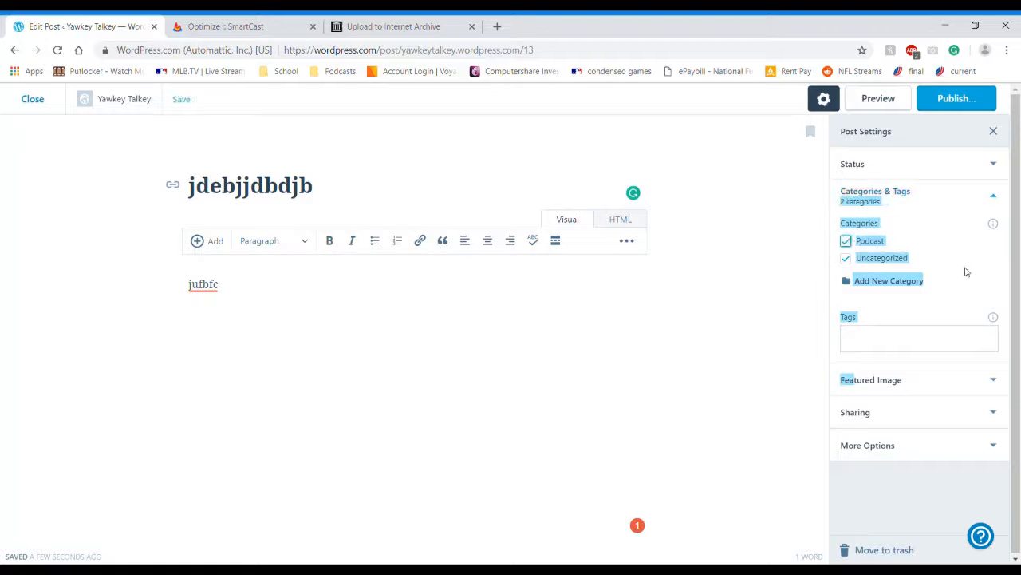
click(846, 259)
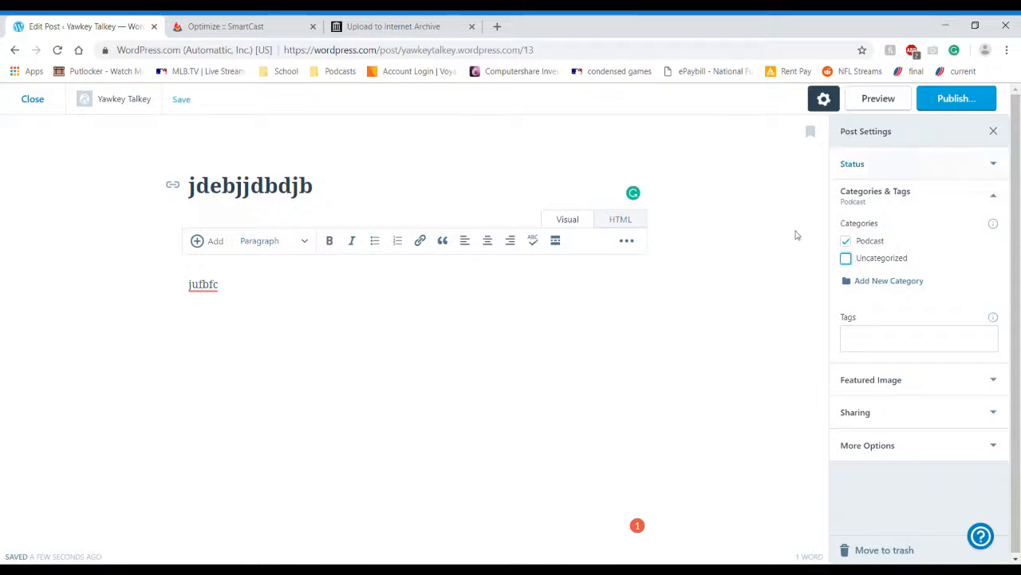
click(921, 198)
Step: Bring up the post's final publishing check and back out of it without publishing
click(965, 99)
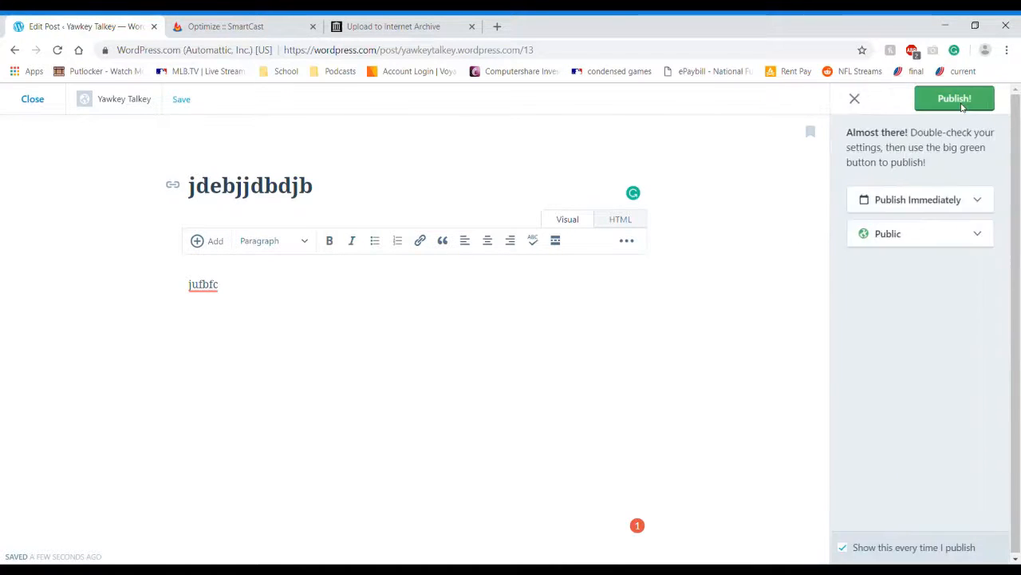
click(855, 101)
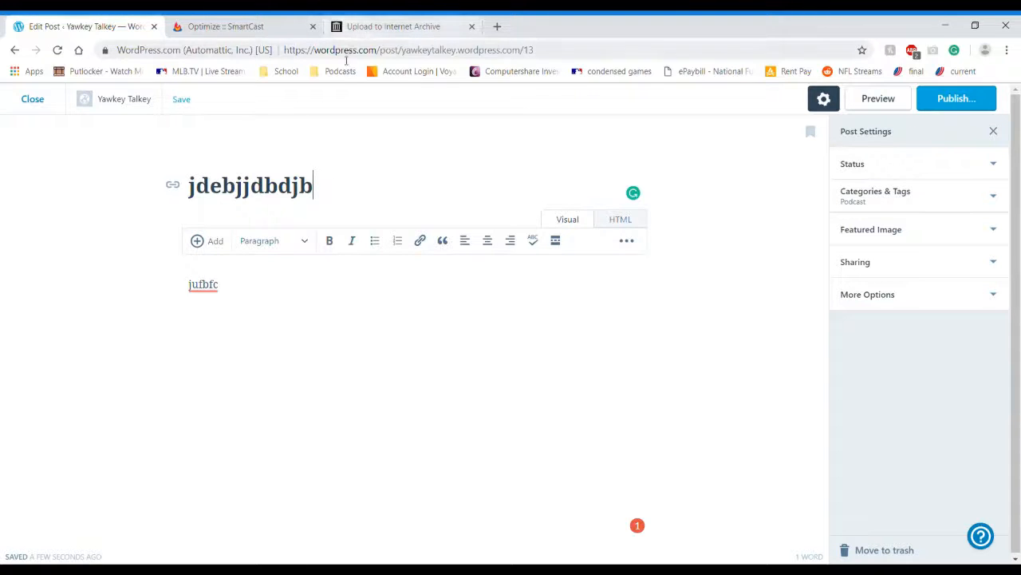
Step: Switch from the post editor to the Internet Archive upload page and load Podcasts Connect in its place
click(361, 27)
click(359, 57)
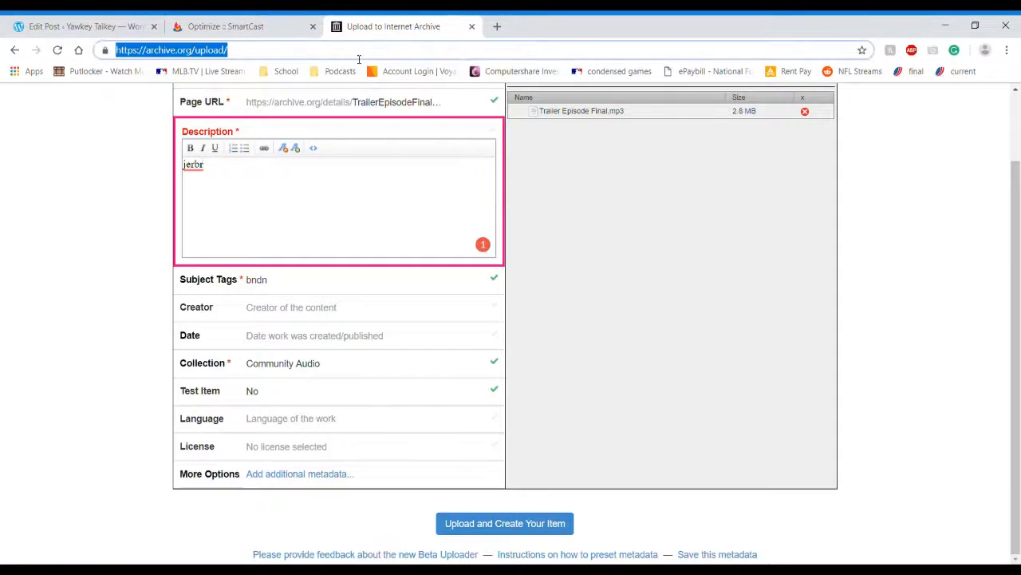
text(podca)
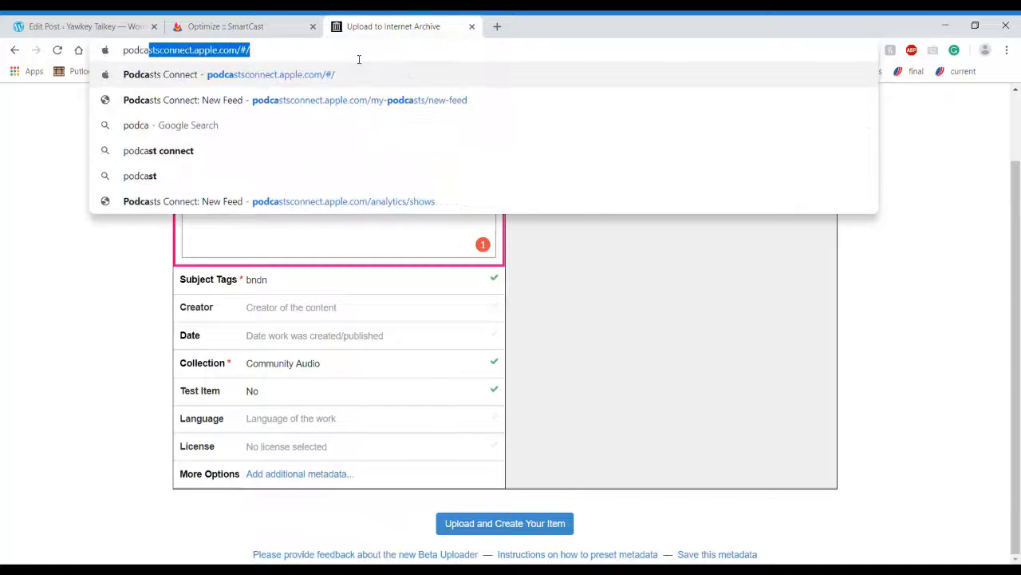
key(Return)
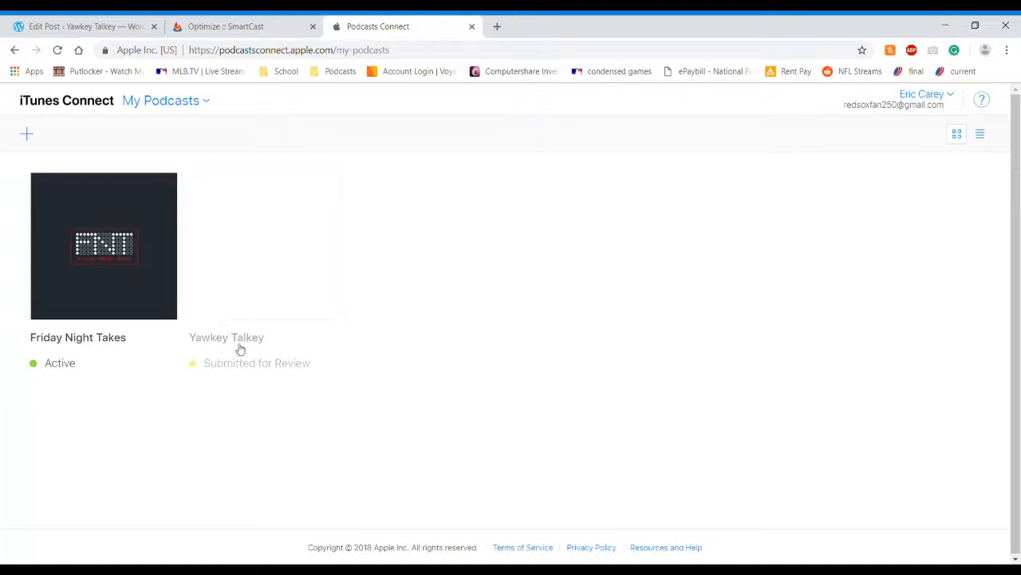
Step: Open the Friday Night Takes podcast to examine its feed URL, refresh option and the available Podcasts Connect sections
click(90, 350)
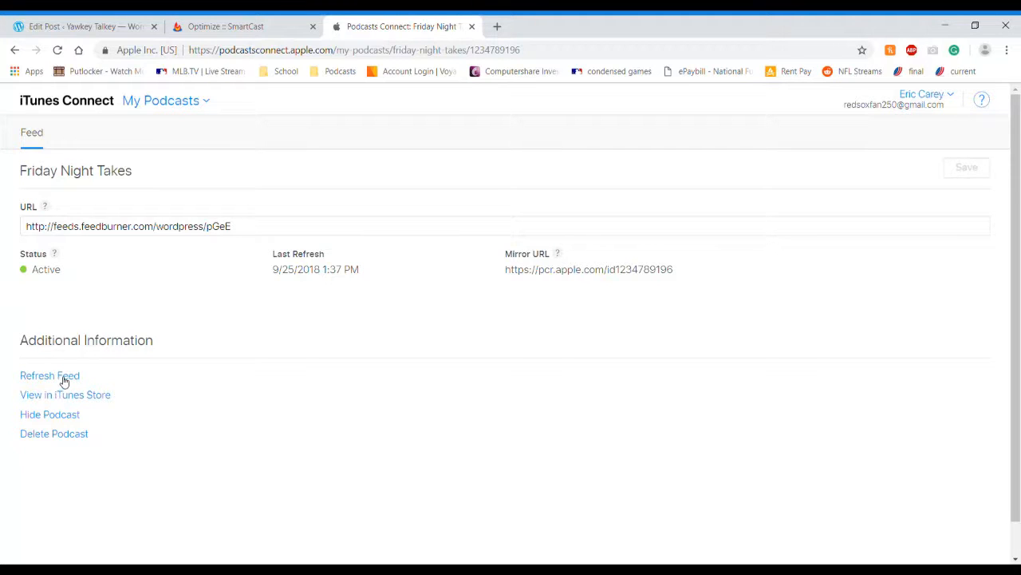
click(338, 229)
click(175, 87)
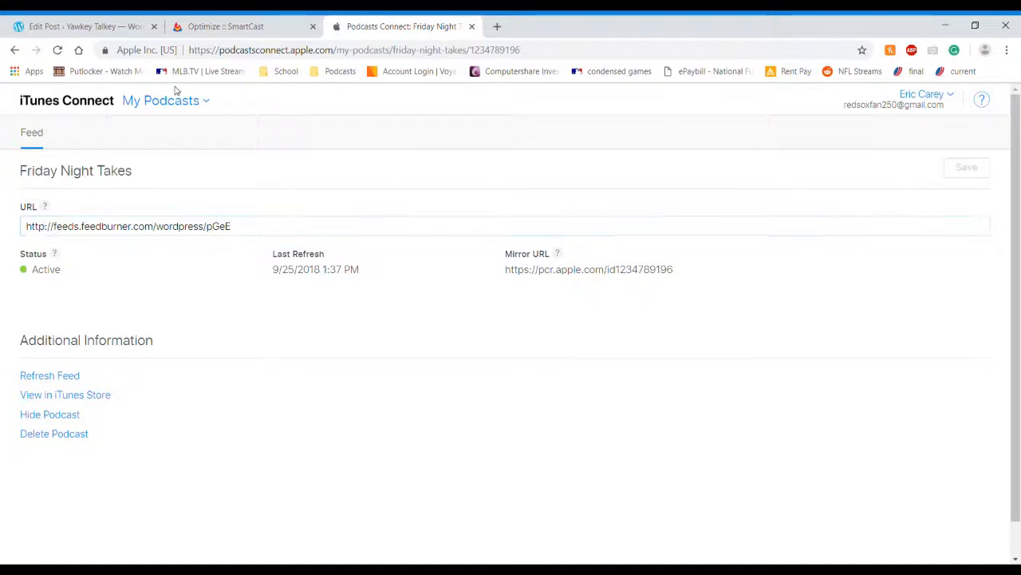
click(177, 100)
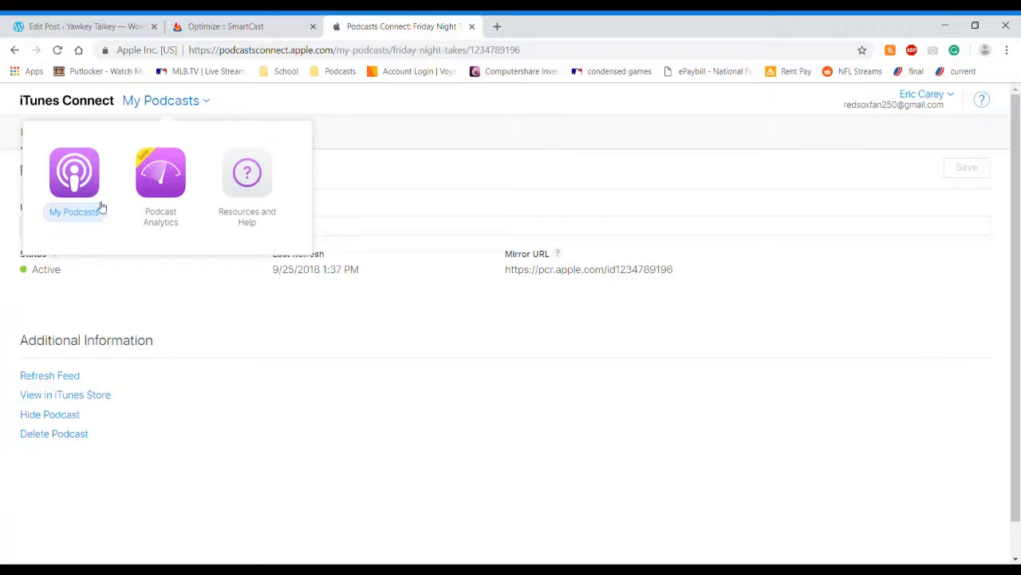
Step: Switch to the FeedBurner SmartCast page for Yawkey Talkey and clear the selection in its feed address
click(214, 23)
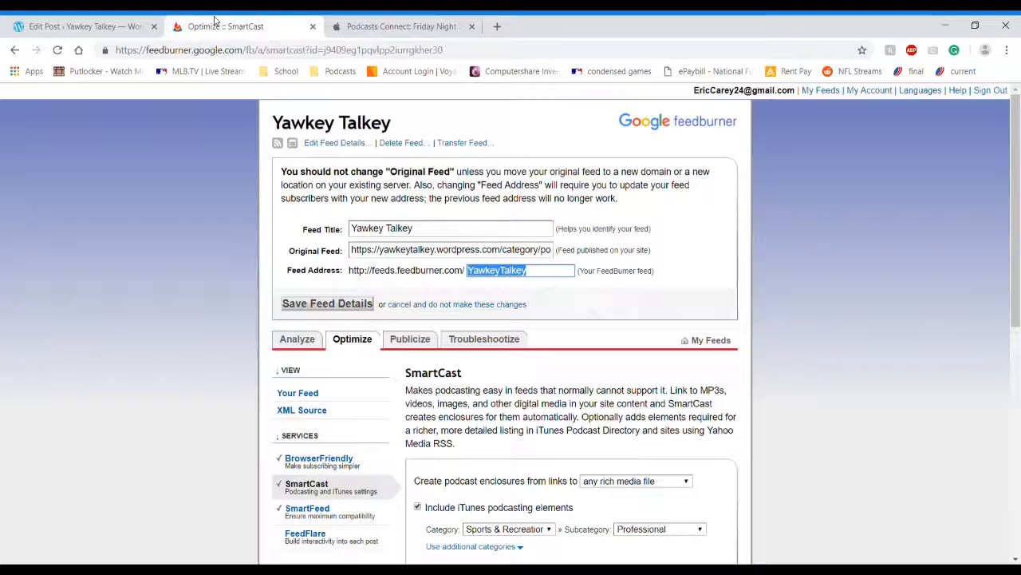
click(581, 275)
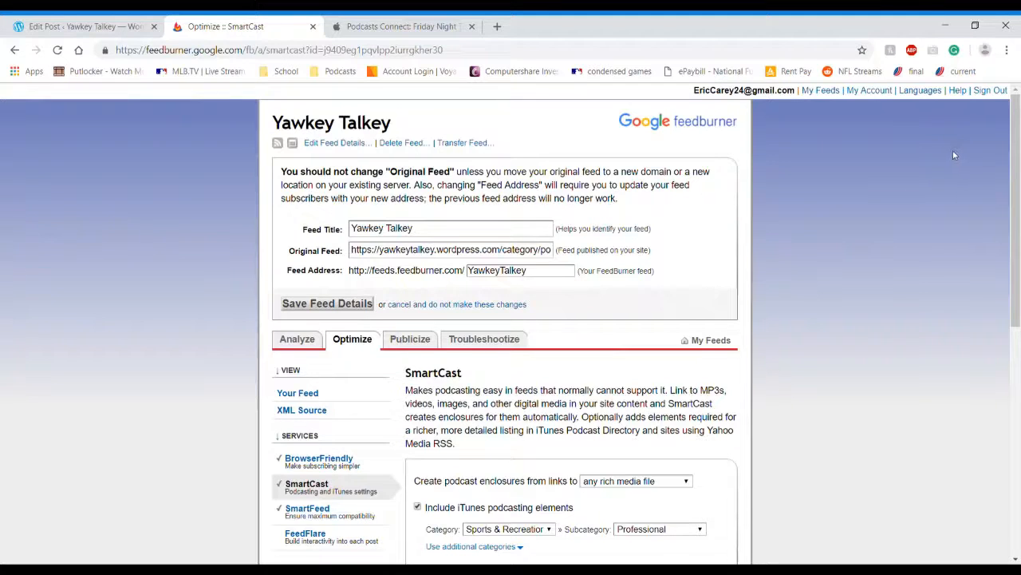